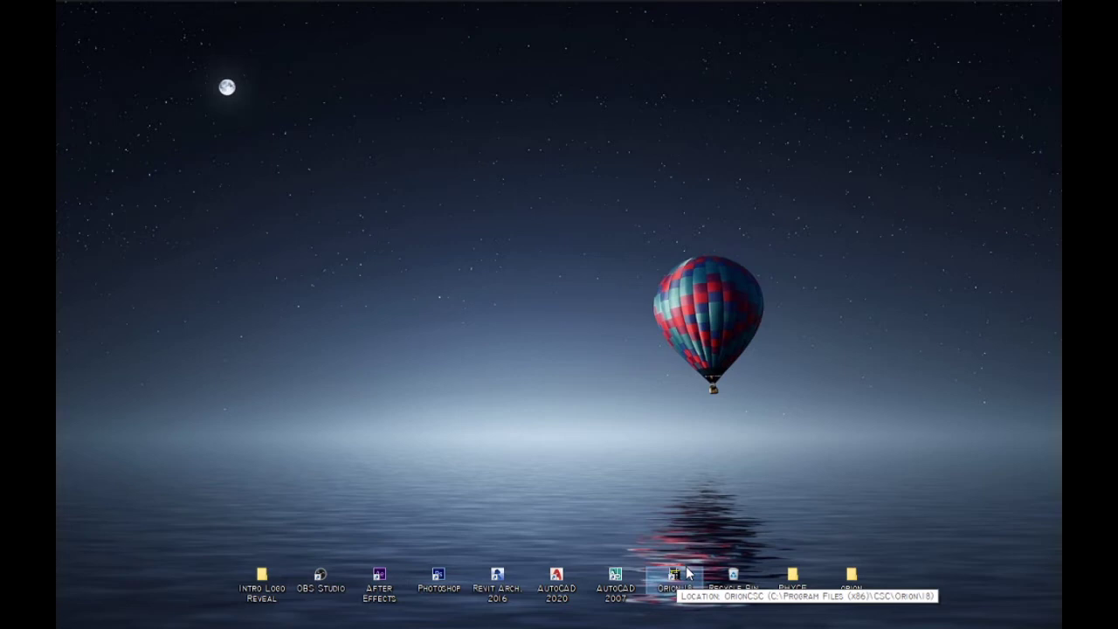
Launch Orion 18 from its desktop shortcut and bring the program window forward
double_click(688, 572)
double_click(674, 577)
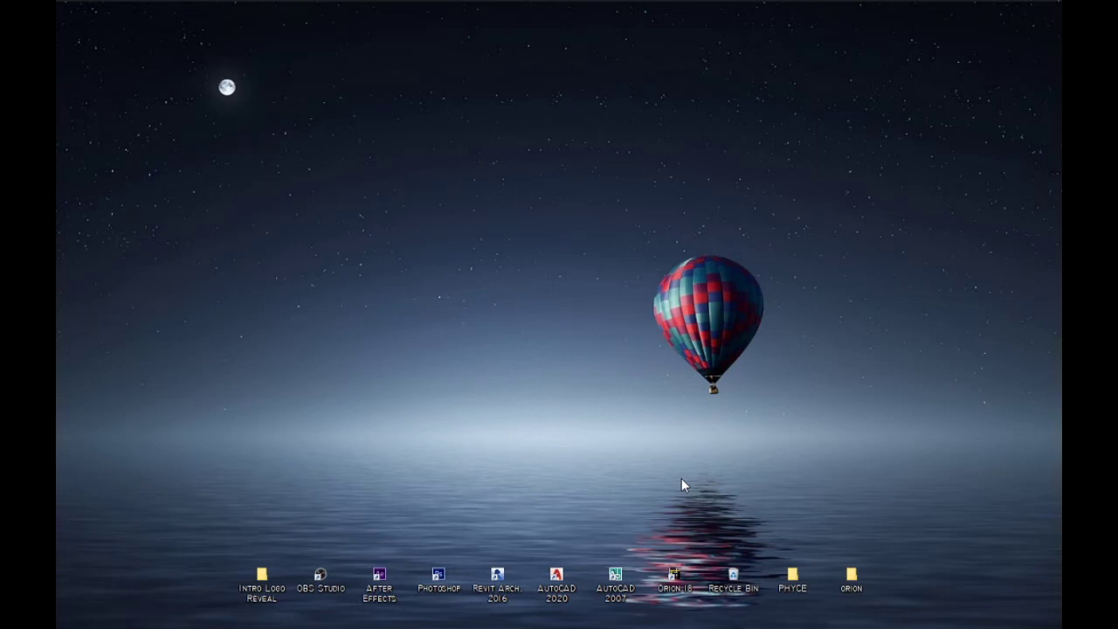
mouse_move(492, 5)
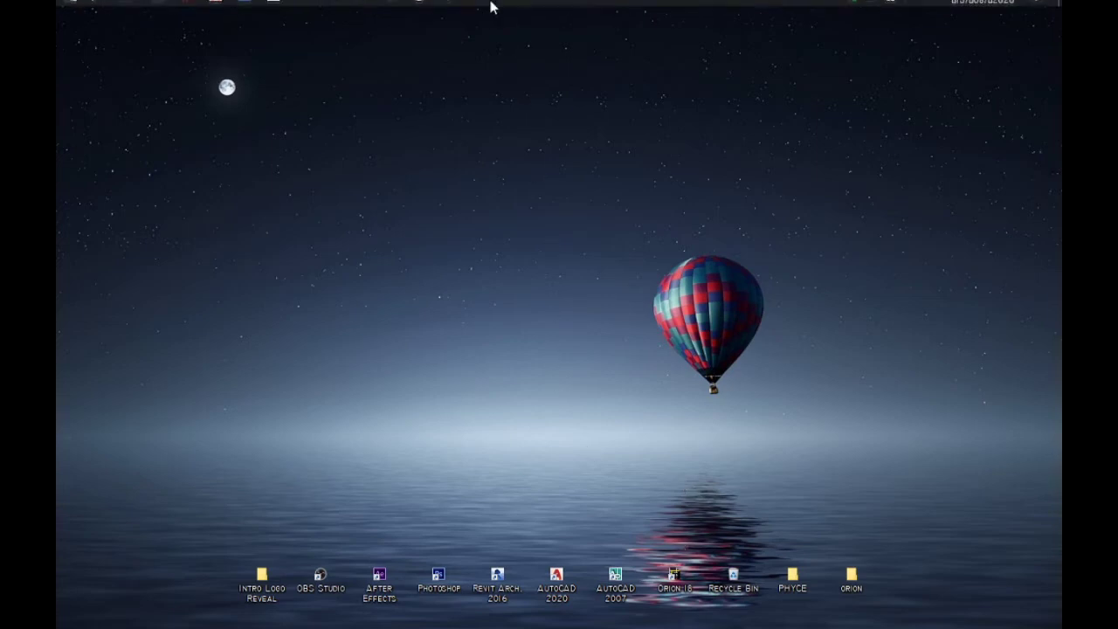
left_click(186, 12)
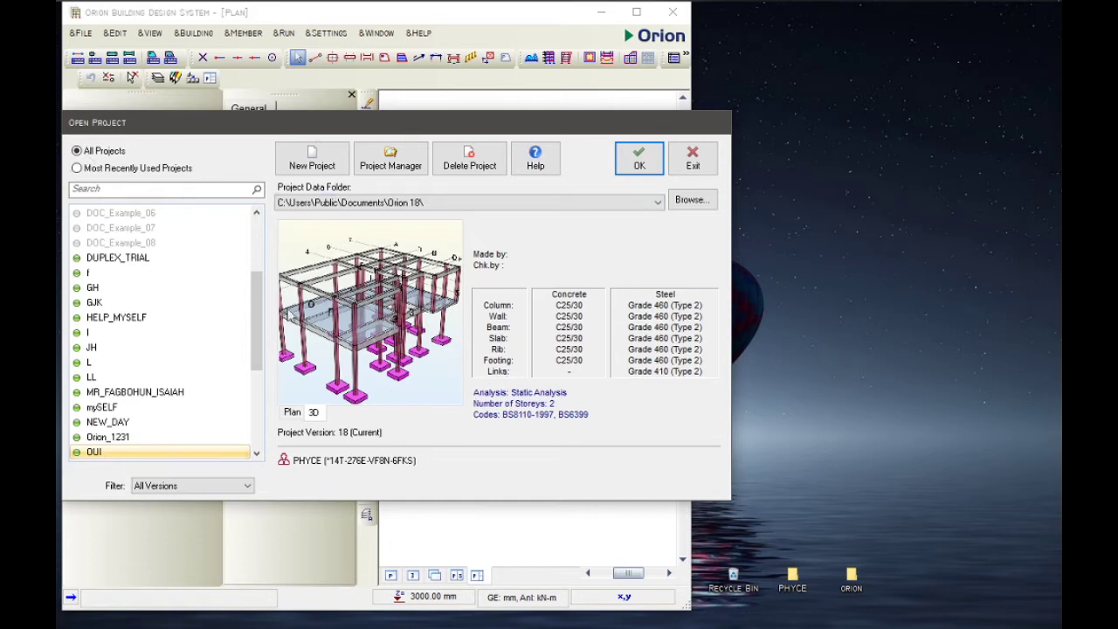
Start a new project with the project code Orion_121
left_click(302, 156)
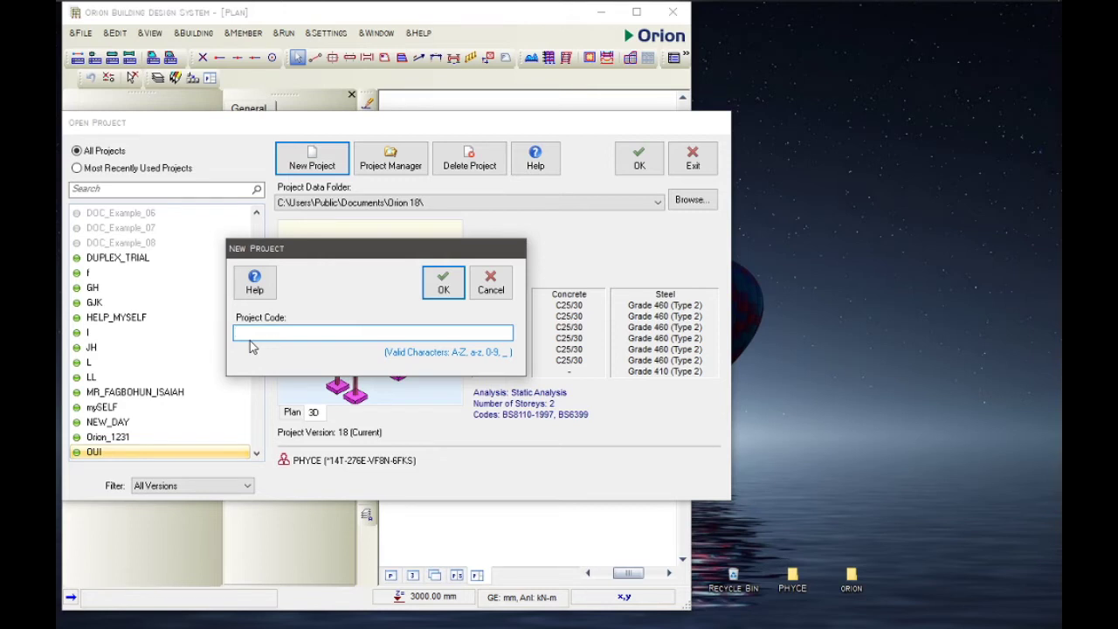
type("Orion")
type("_121")
Confirm the Orion_121 code and import the UK (BS8110) settings template
left_click(445, 291)
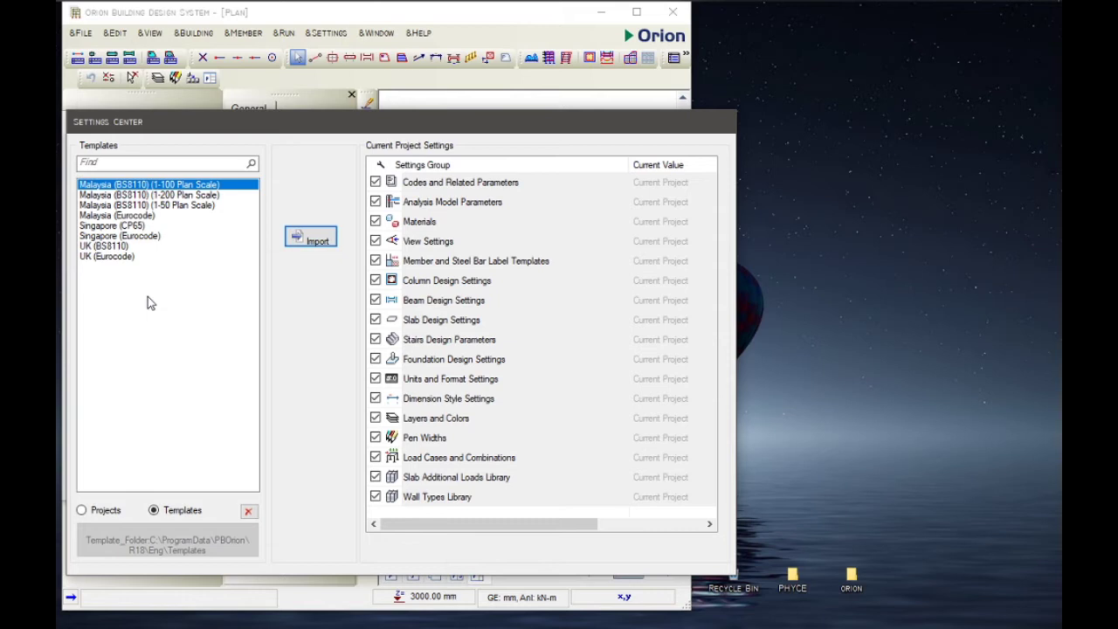
left_click(111, 248)
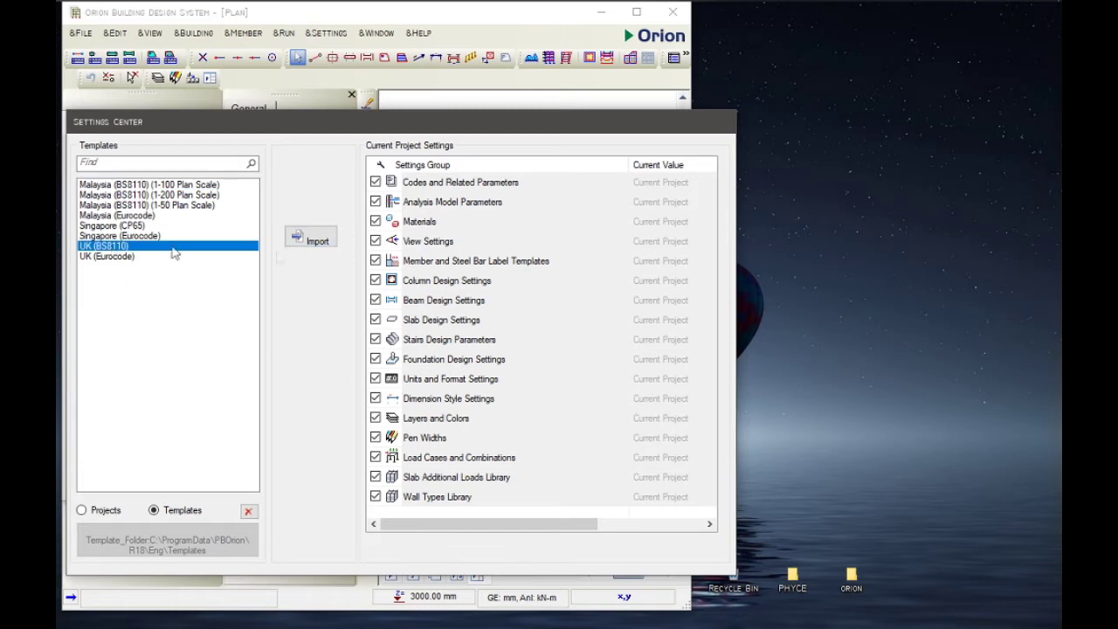
left_click(293, 242)
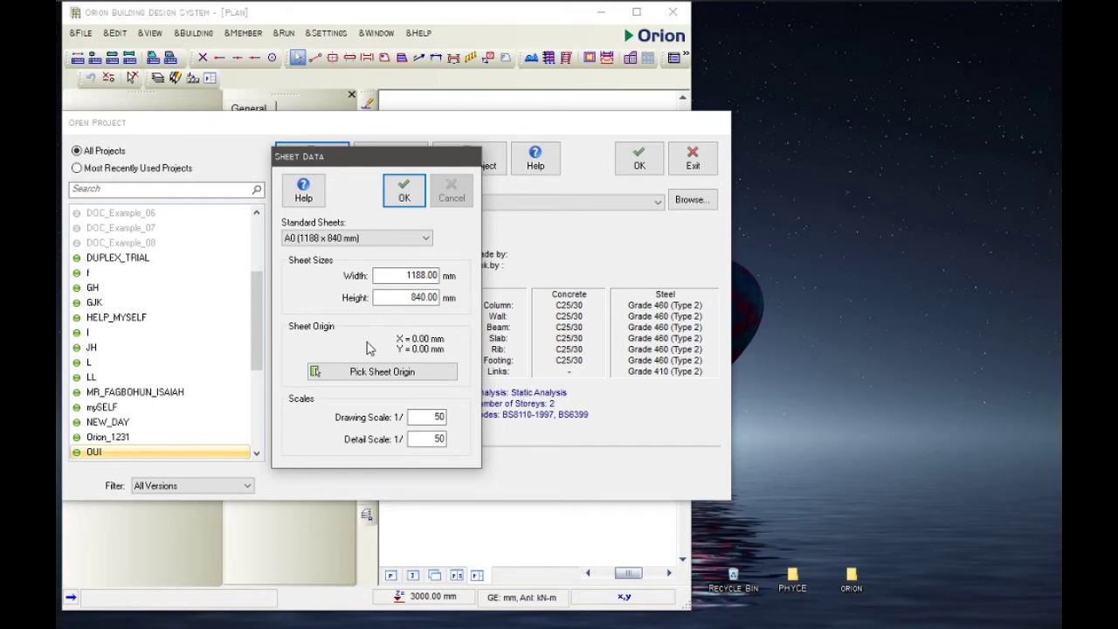
Keep the A0 standard sheet size and accept the sheet data
left_click(370, 246)
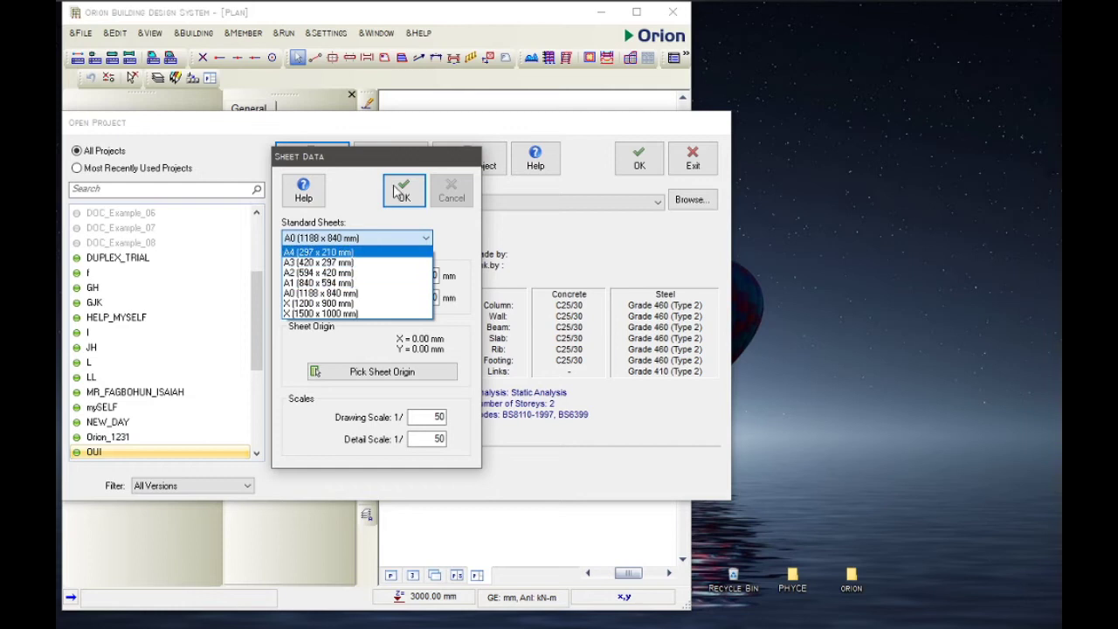
left_click(342, 344)
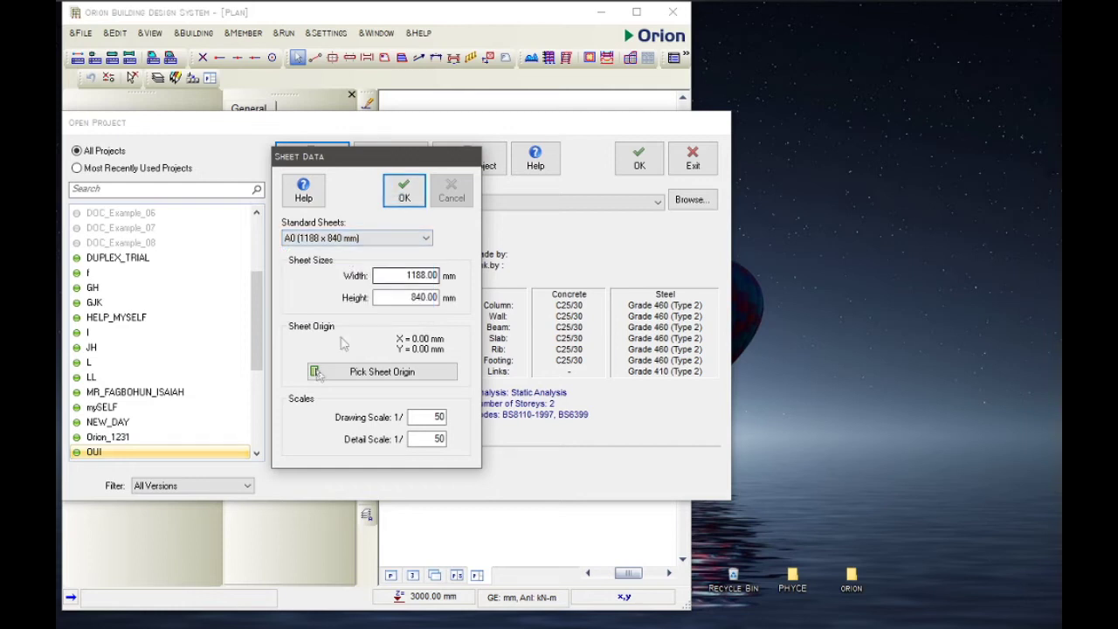
left_click(404, 198)
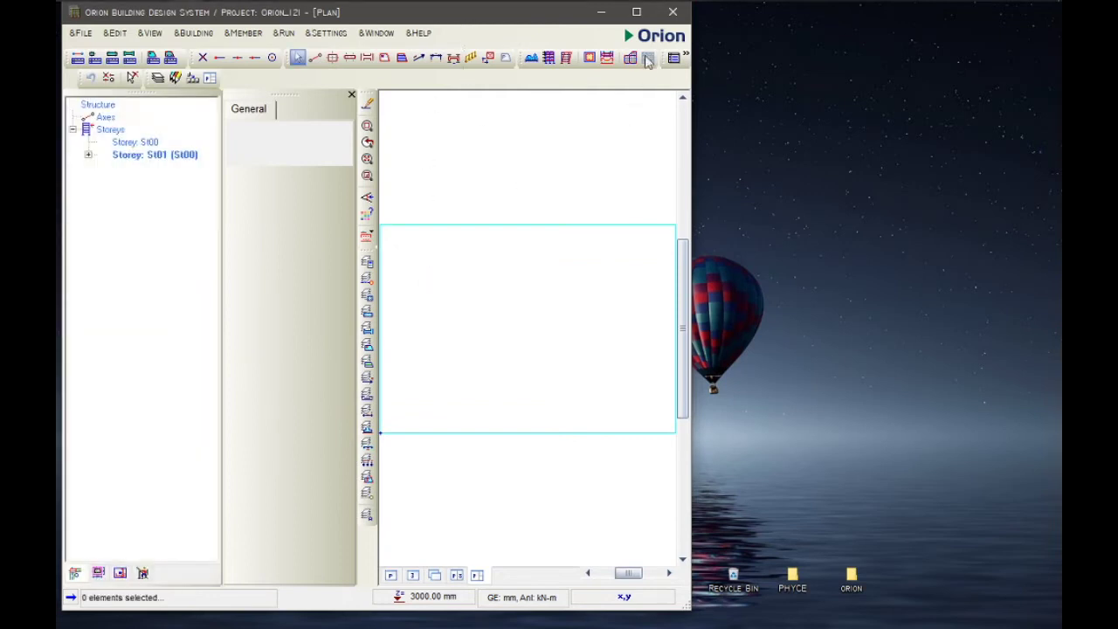
Maximize the Orion window and bring up General Settings
left_click(636, 12)
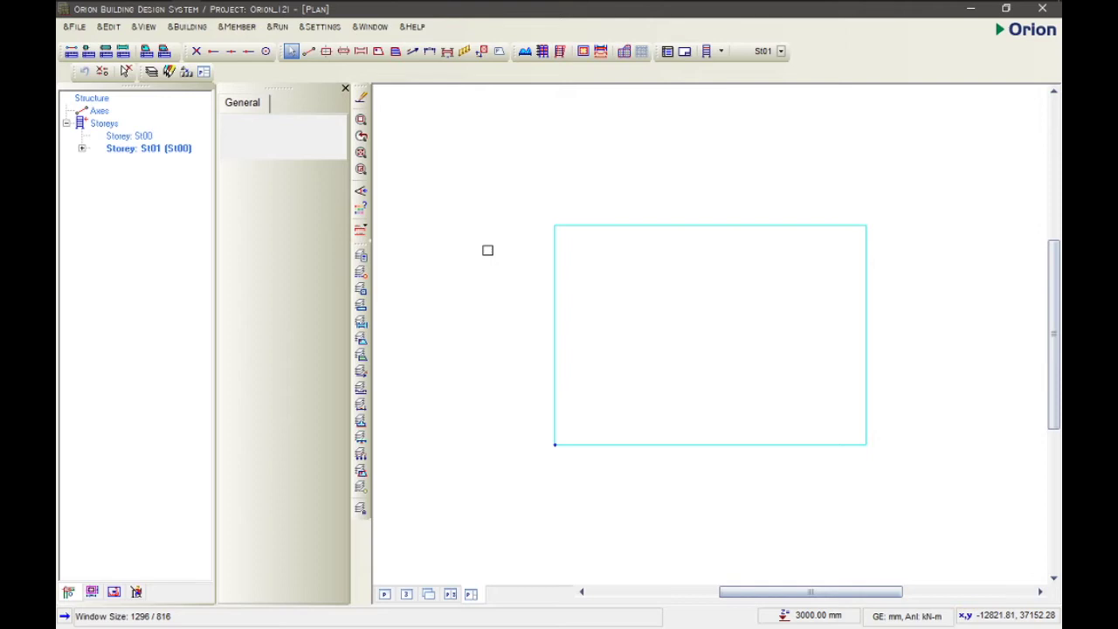
left_click(328, 28)
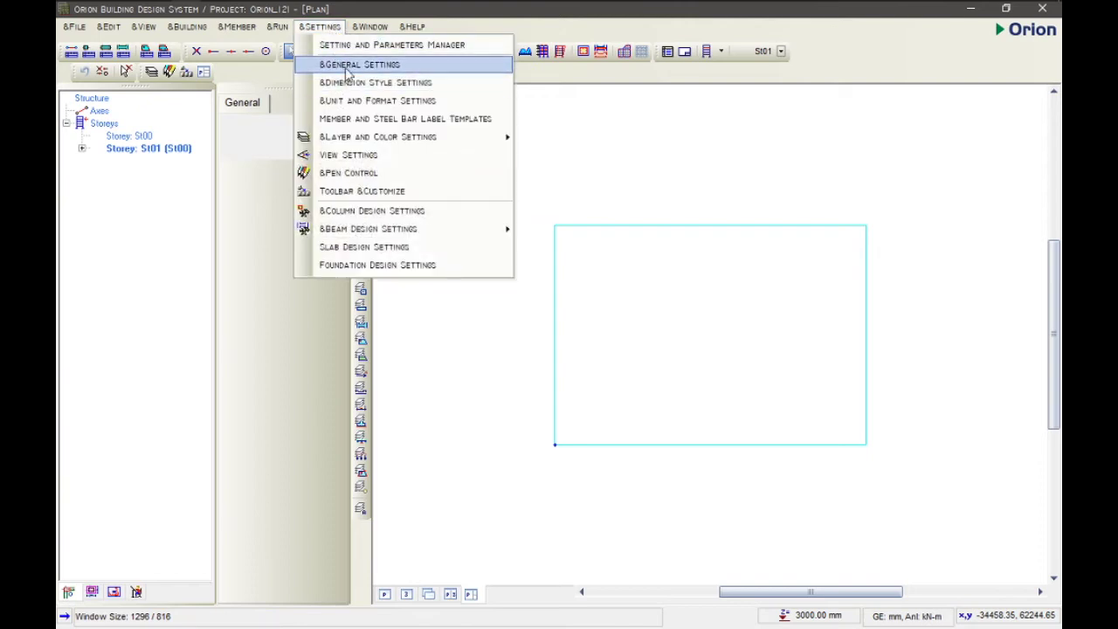
left_click(346, 68)
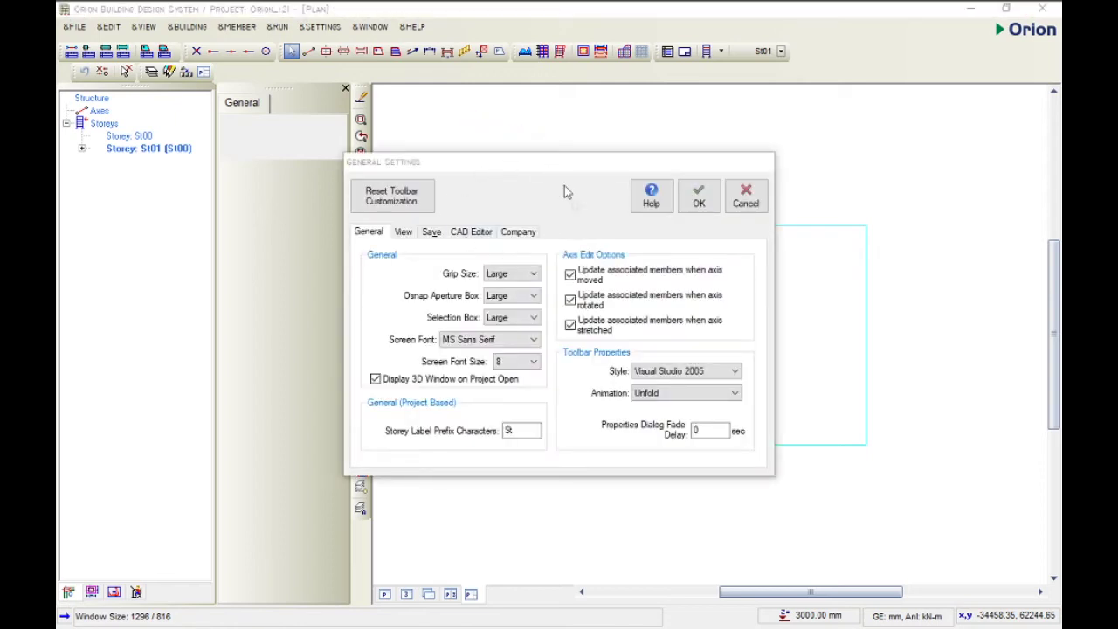
Keep grip size Large and return the Osnap aperture box to Large
left_click(517, 275)
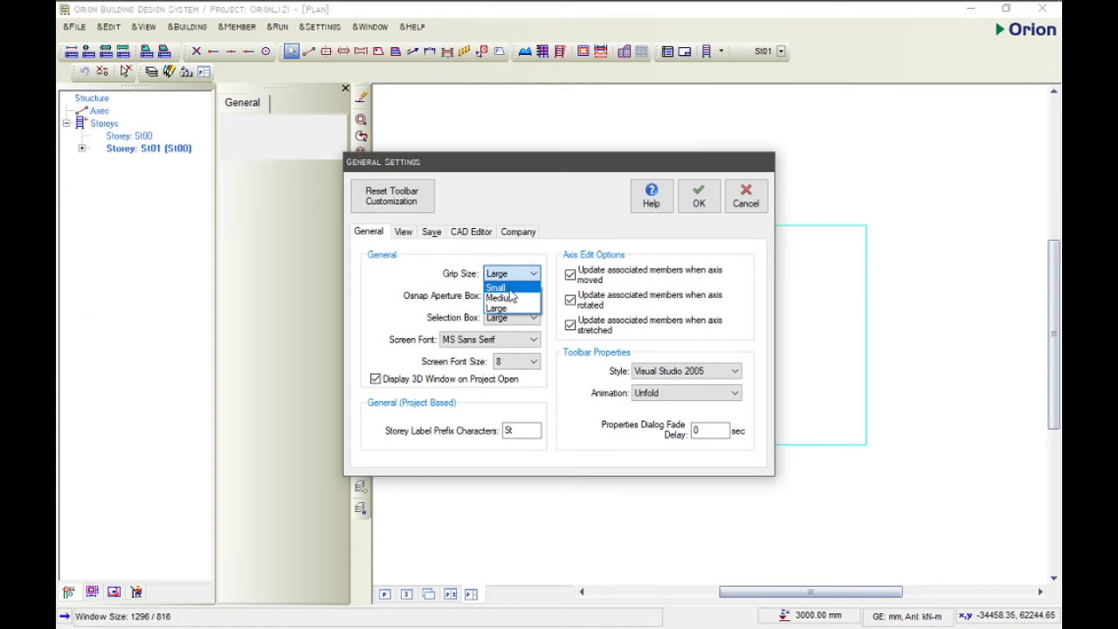
left_click(431, 297)
left_click(509, 299)
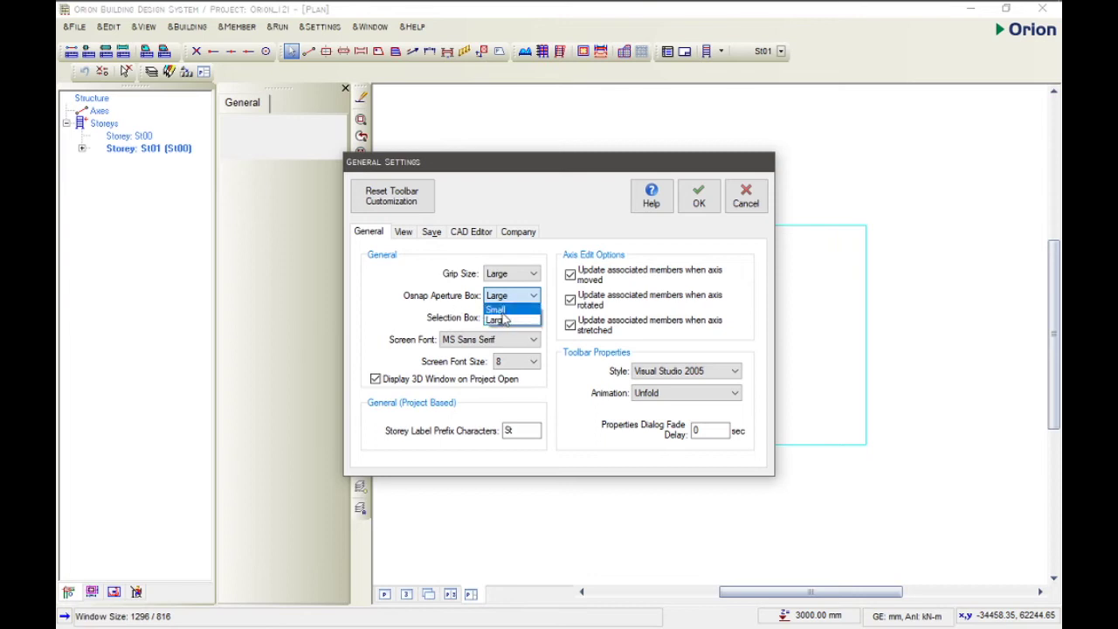
left_click(496, 309)
left_click(511, 296)
left_click(502, 321)
Keep the selection box at Large and the screen font size at 8
left_click(493, 324)
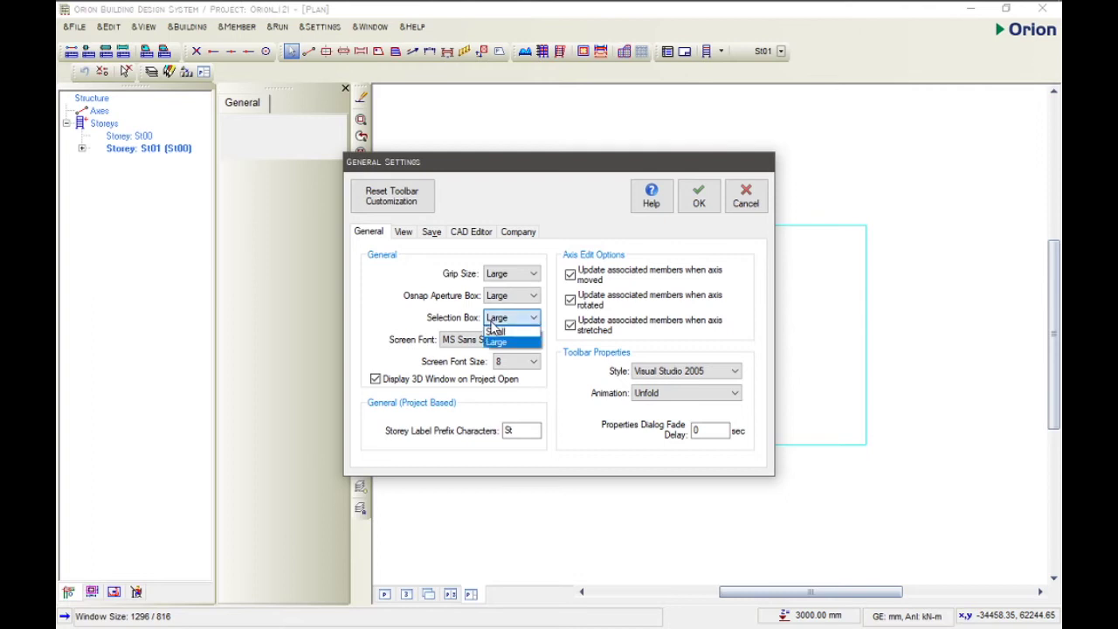
left_click(507, 346)
left_click(506, 341)
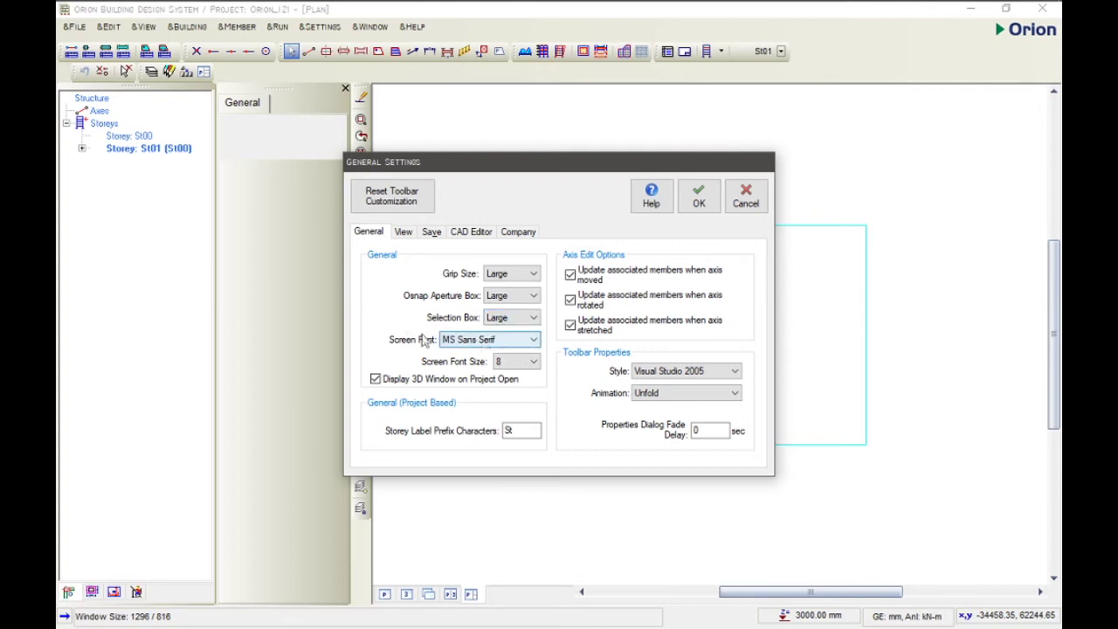
left_click(502, 367)
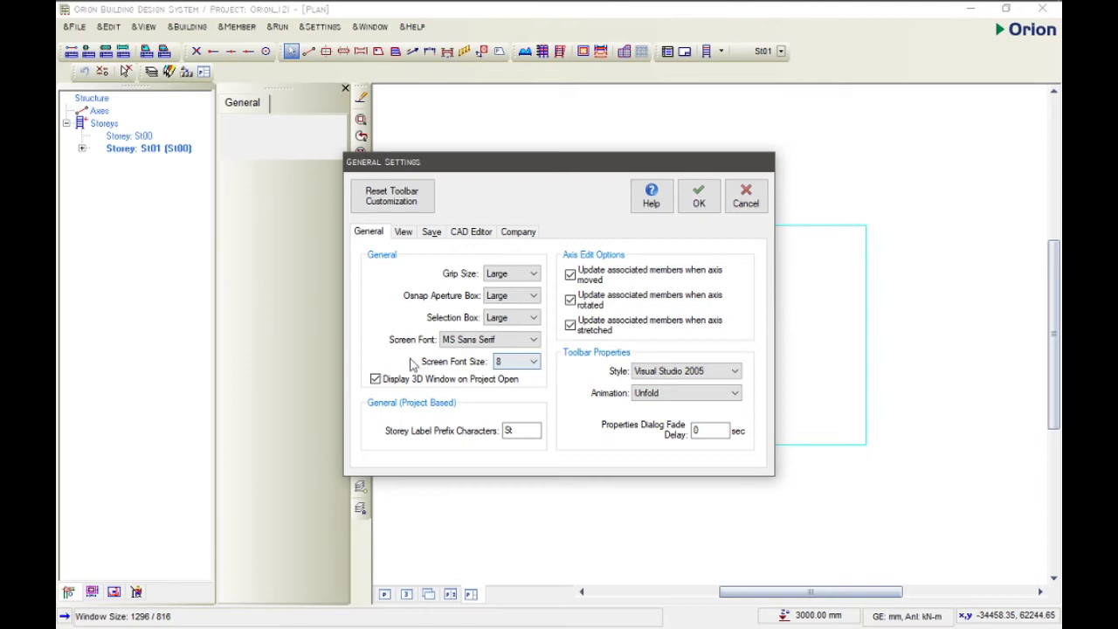
left_click(524, 364)
left_click(521, 381)
Set automatic save interval to 15 minutes with 1 backup and apply the general settings
left_click(403, 234)
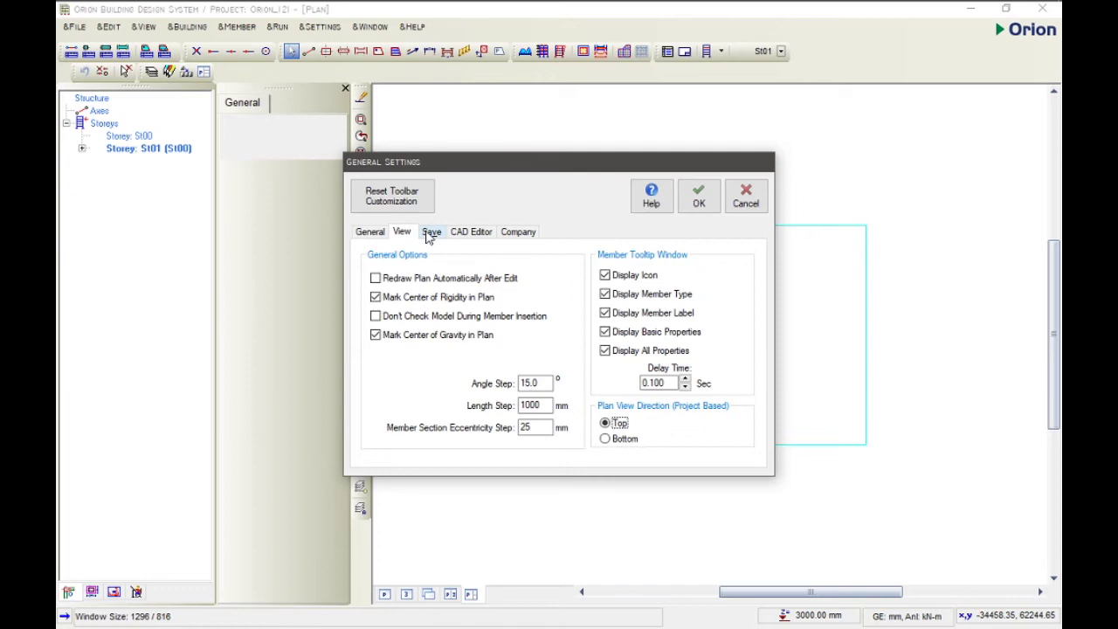
left_click(430, 233)
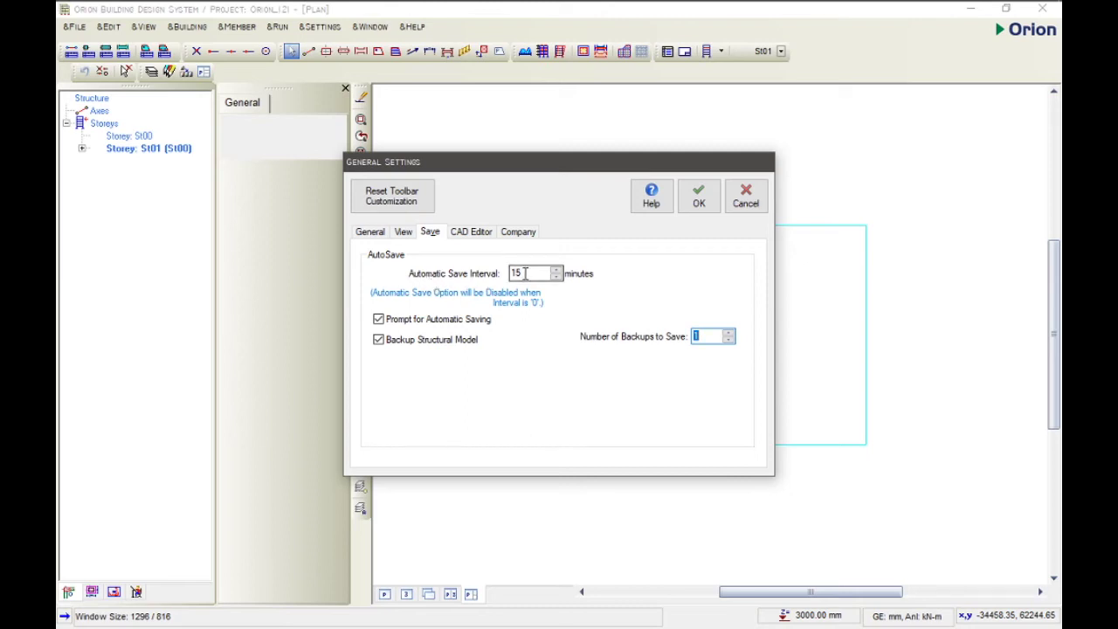
left_click_drag(535, 274, 479, 274)
type("15")
double_click(702, 336)
left_click(697, 339)
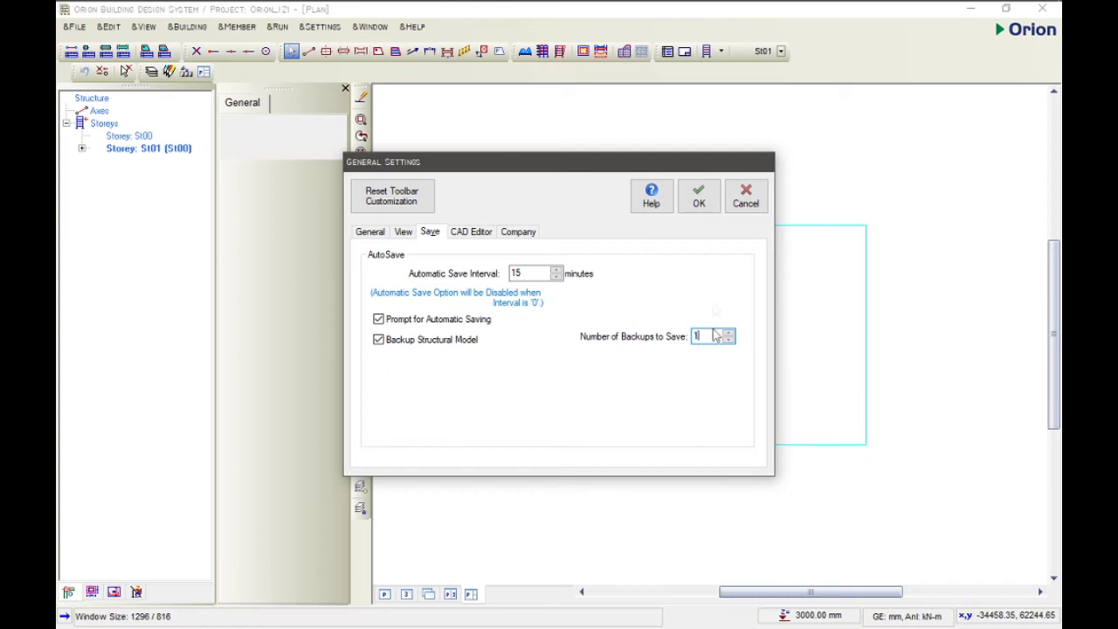
left_click(700, 197)
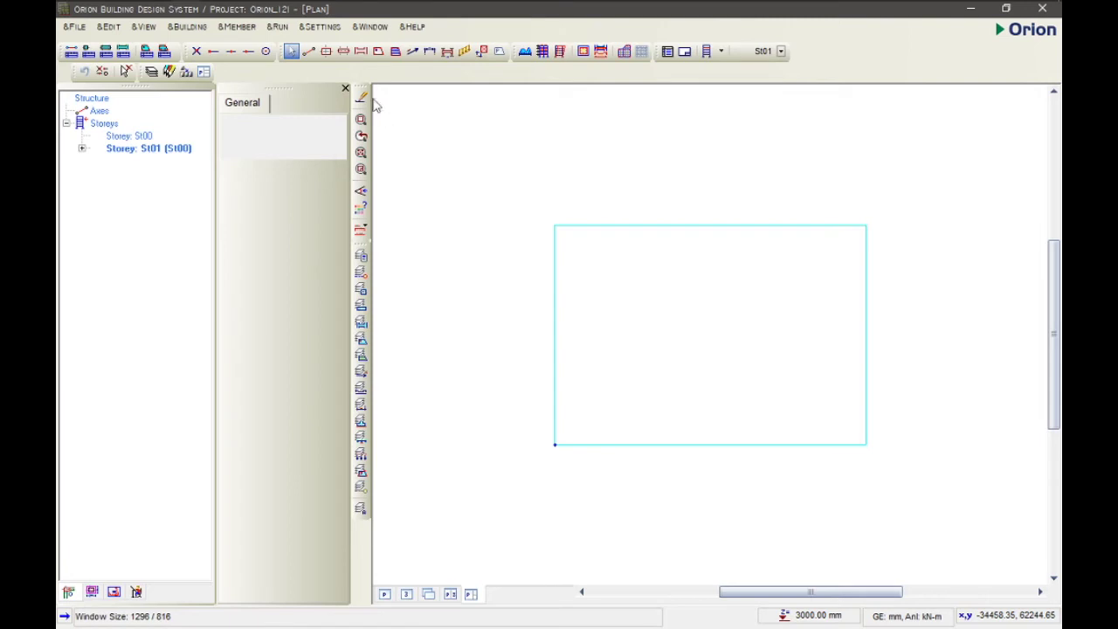
Open Dimension Settings and set the dimension text decimal format to Standard
left_click(327, 30)
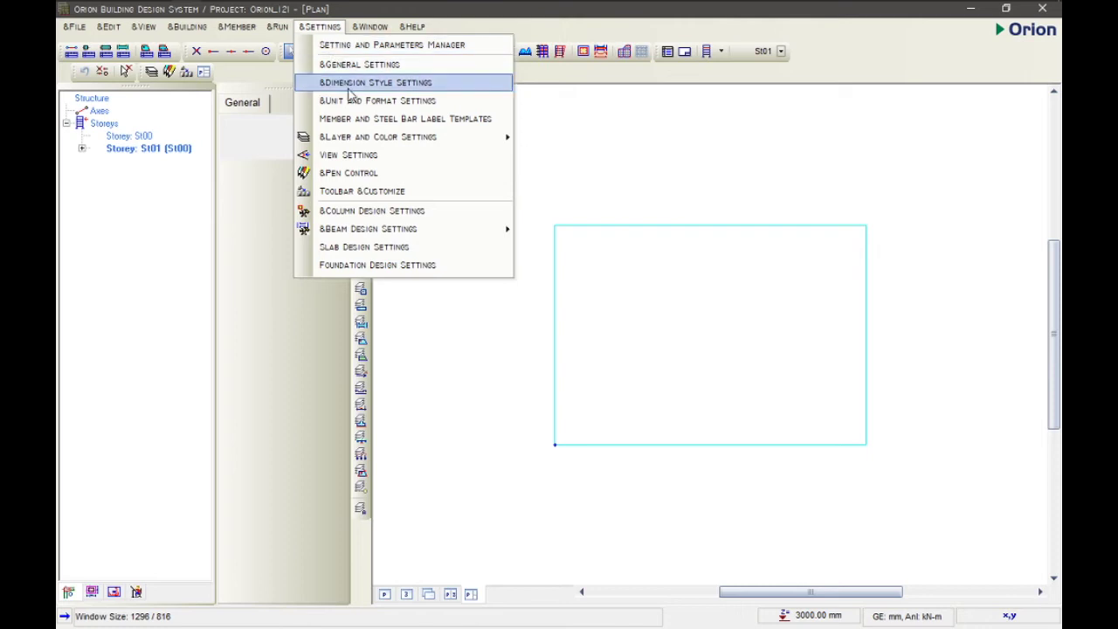
left_click(347, 87)
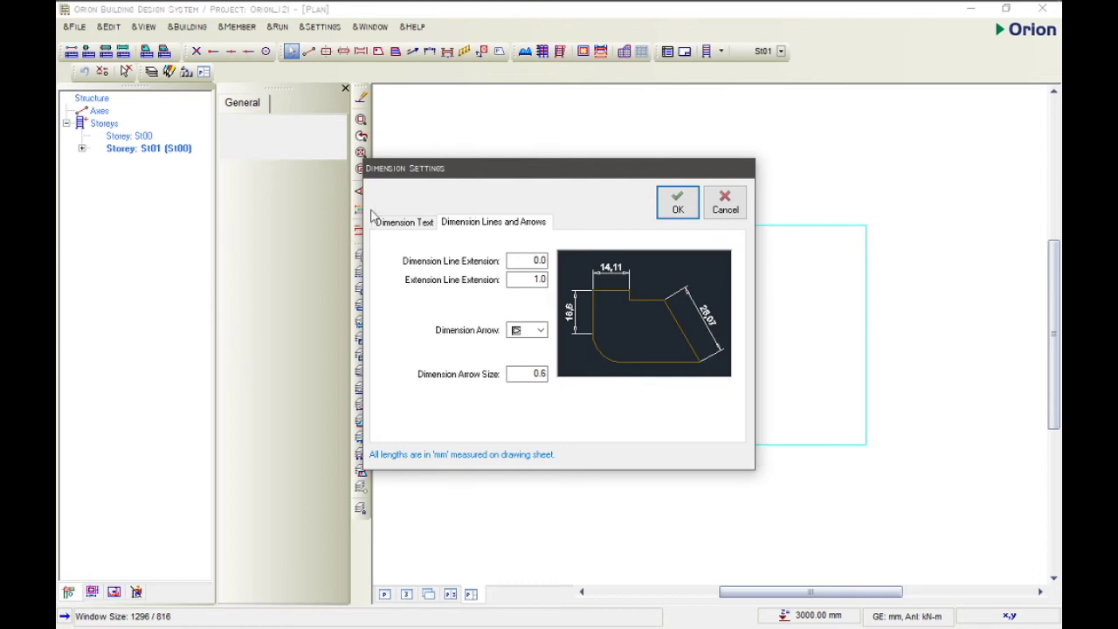
left_click(403, 222)
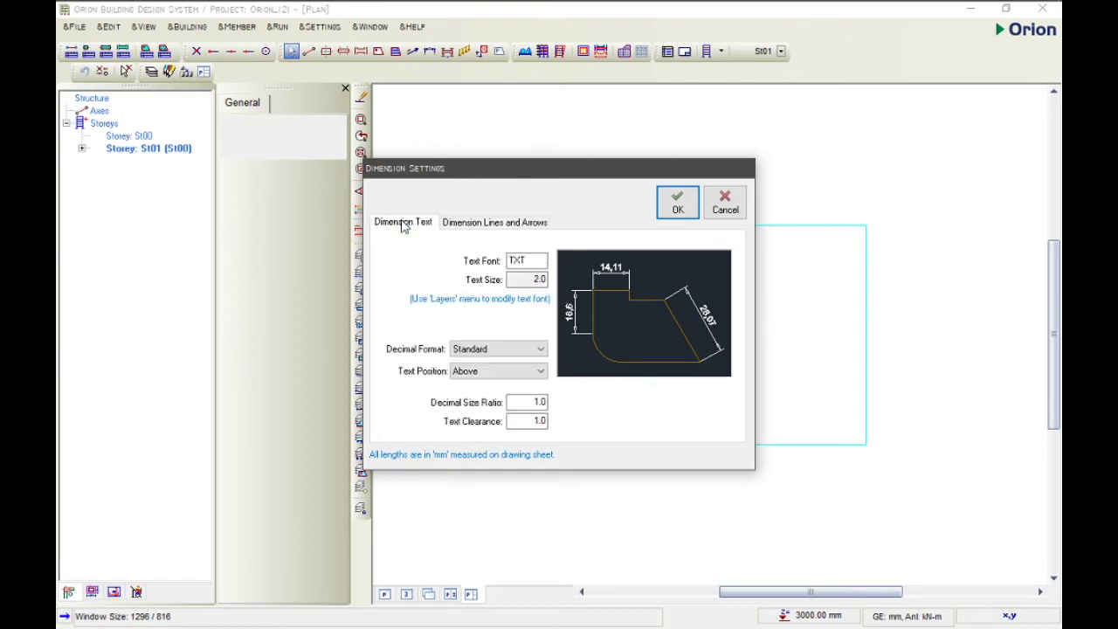
left_click(510, 353)
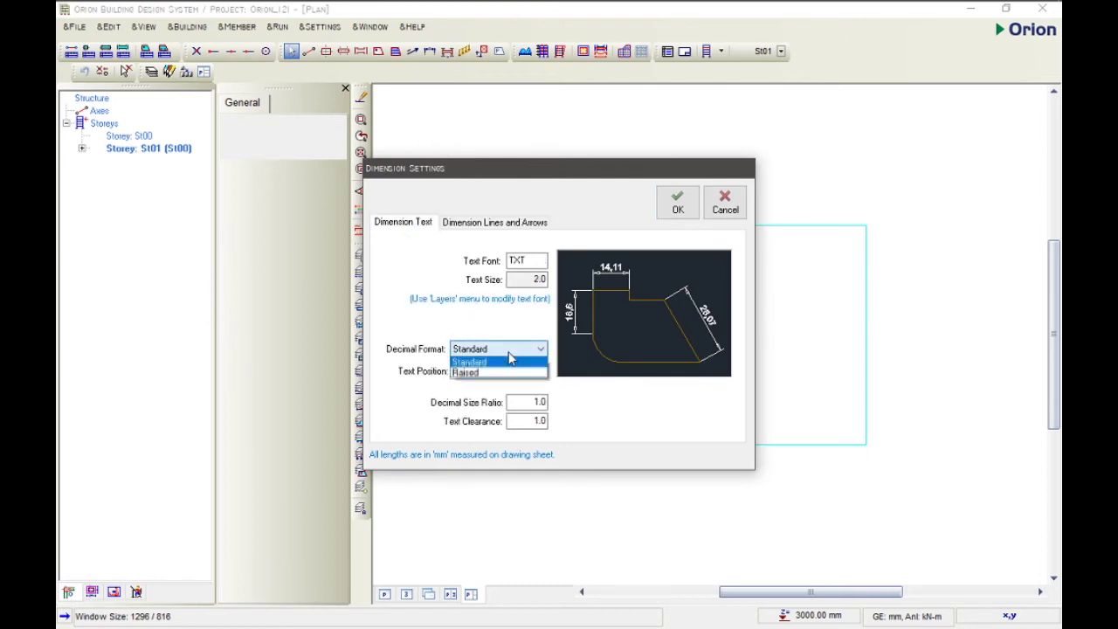
left_click(476, 373)
left_click(489, 348)
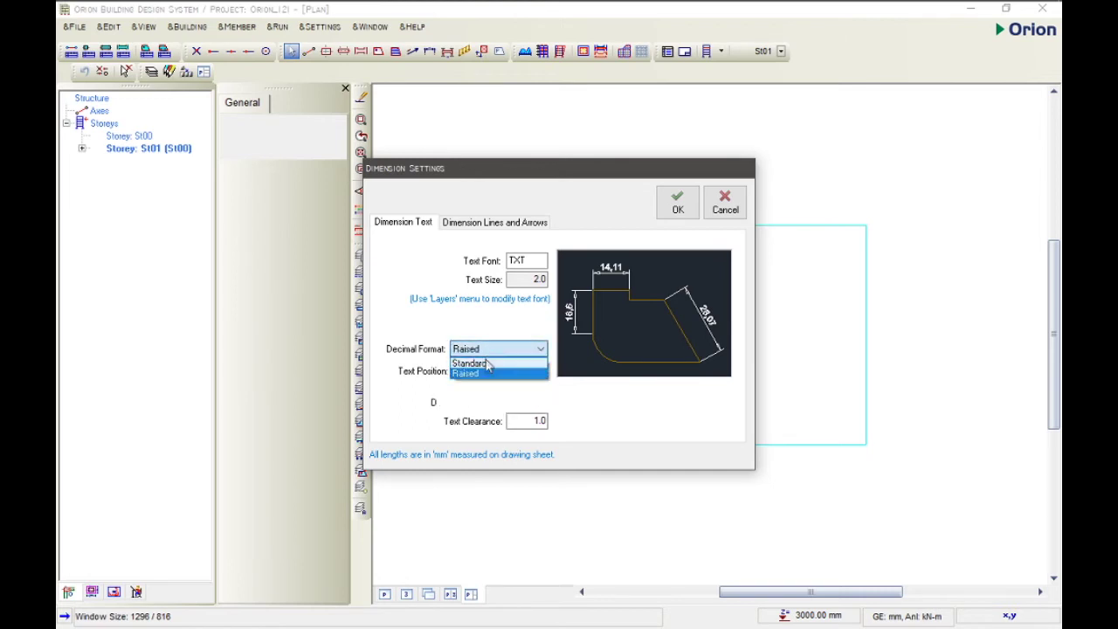
left_click(486, 360)
Place dimension text above the line and review the Dimension Lines and Arrows settings
left_click(487, 371)
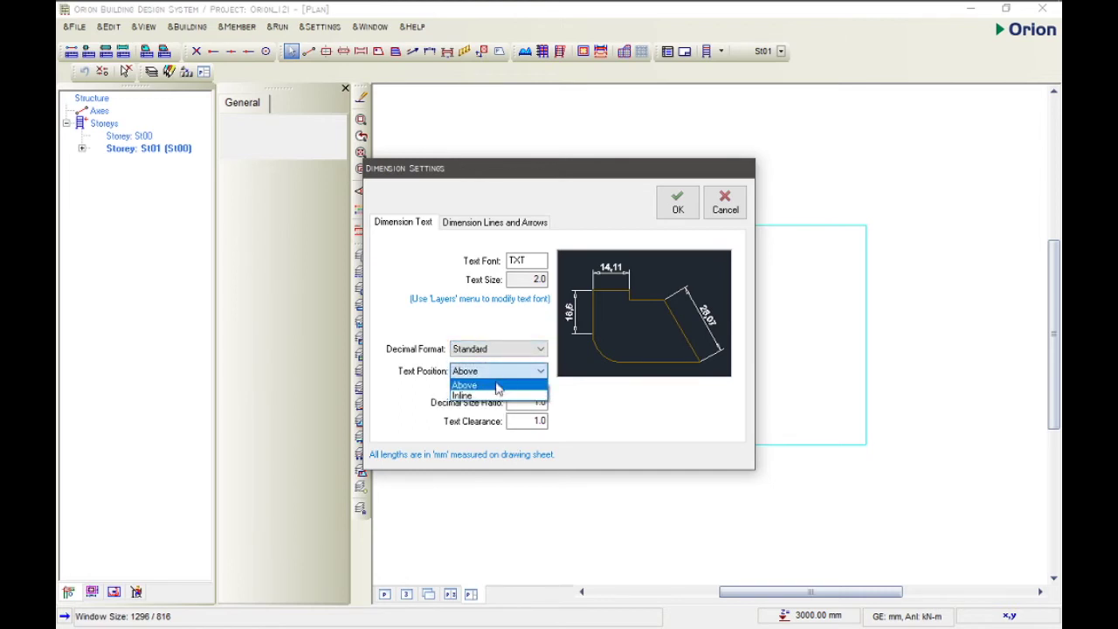
left_click(490, 396)
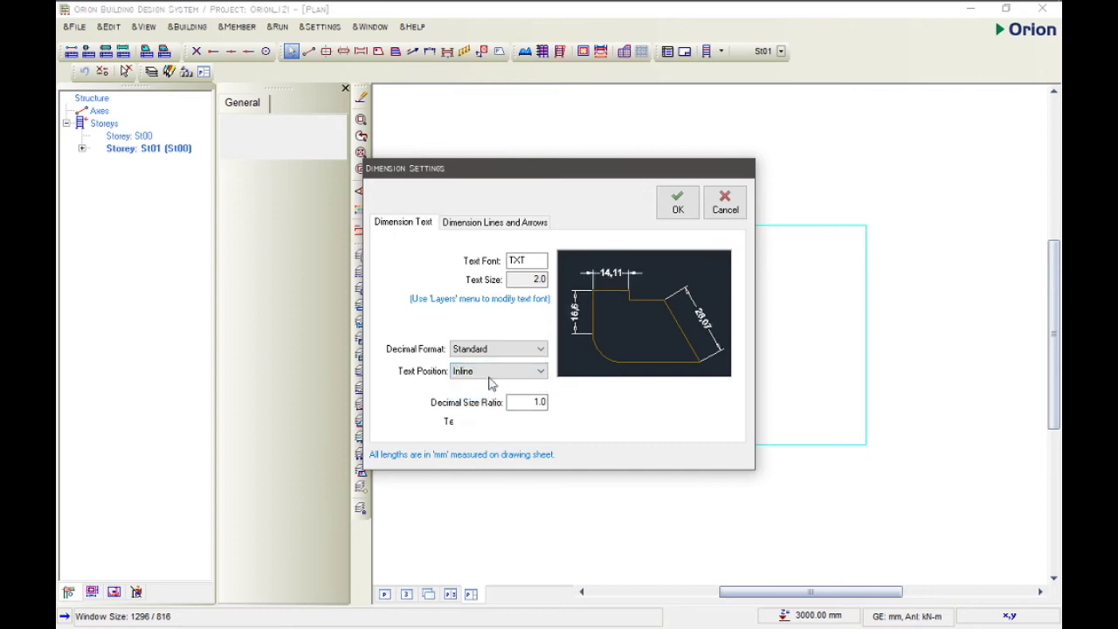
left_click(490, 377)
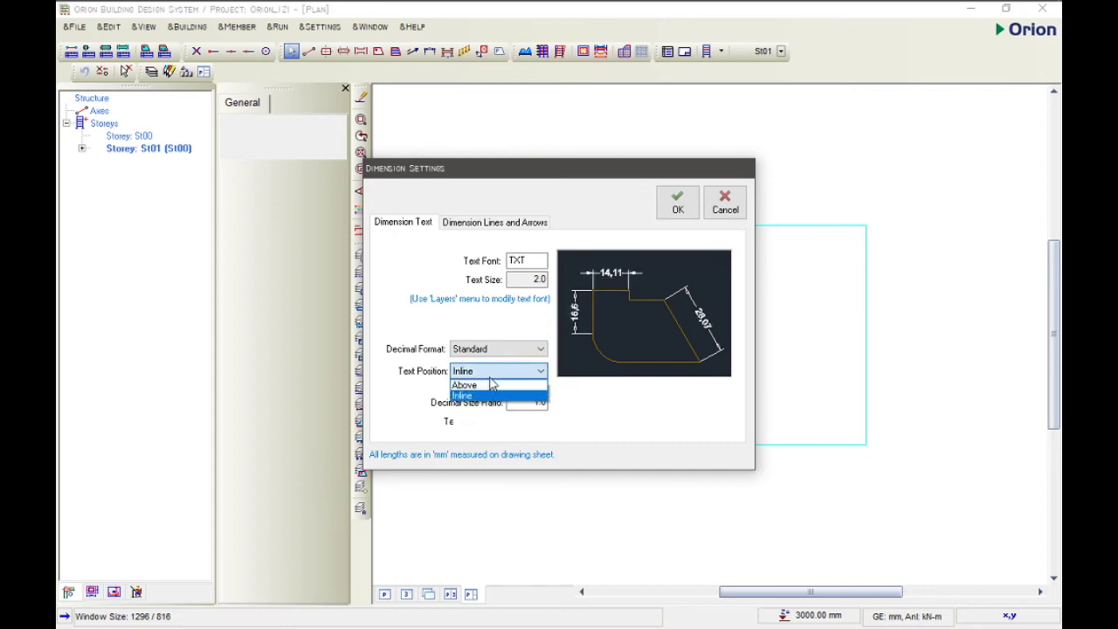
left_click(492, 385)
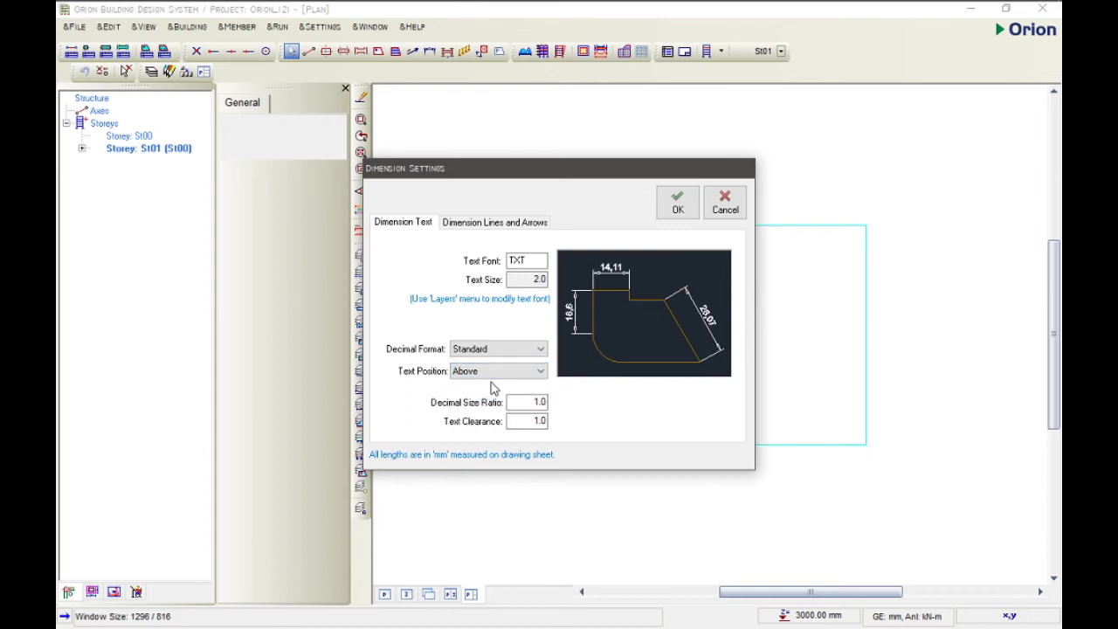
double_click(540, 279)
left_click(511, 223)
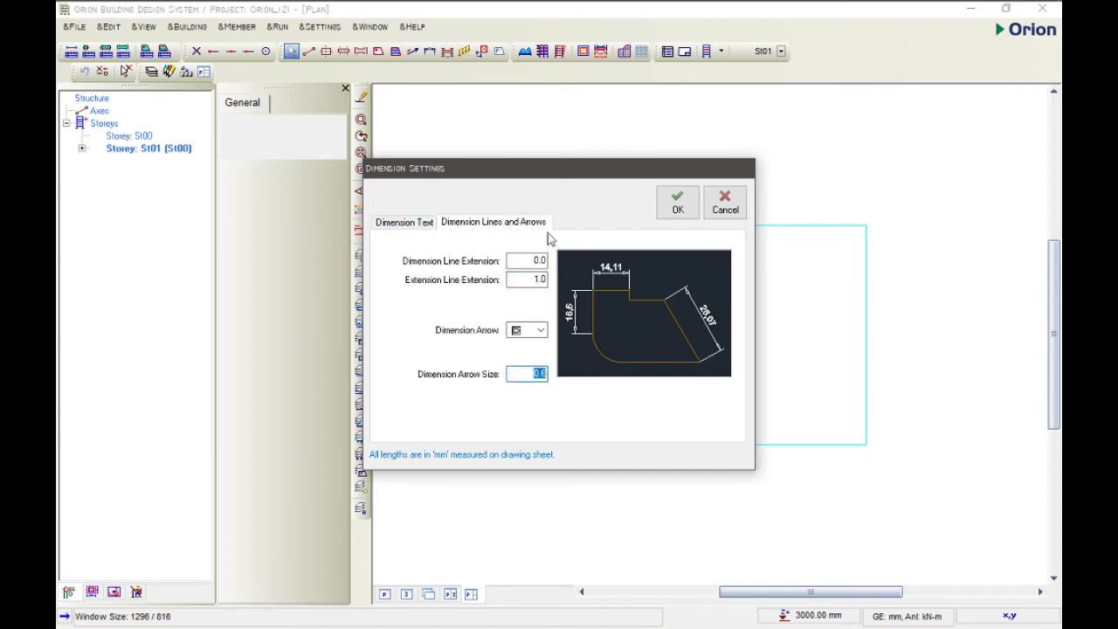
left_click(678, 208)
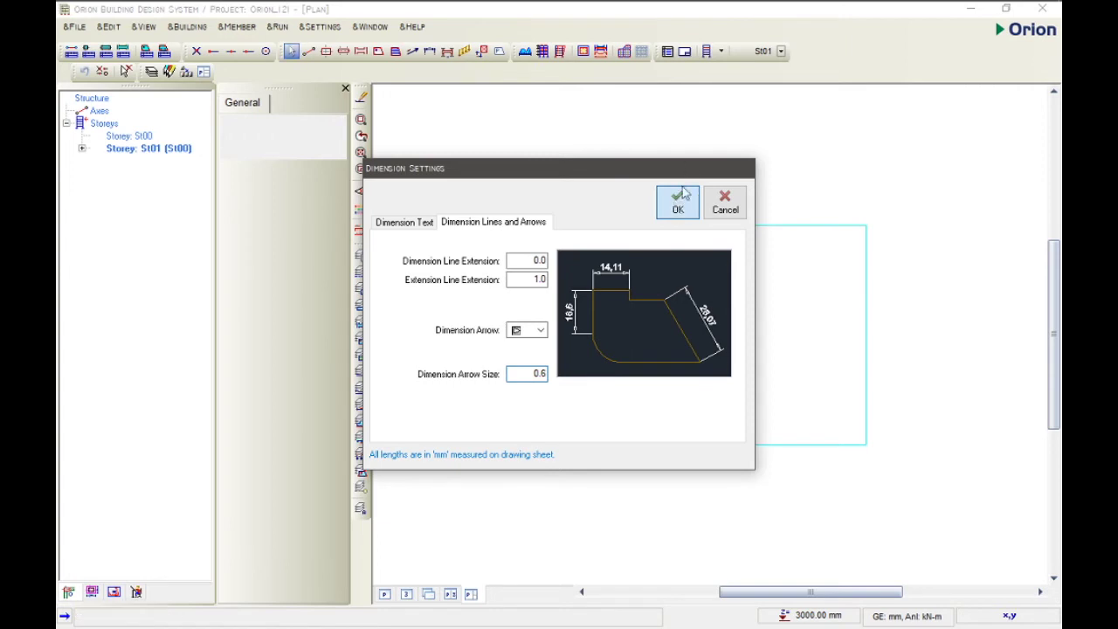
Close Dimension Settings and open Building Analysis from the Run menu
left_click(678, 208)
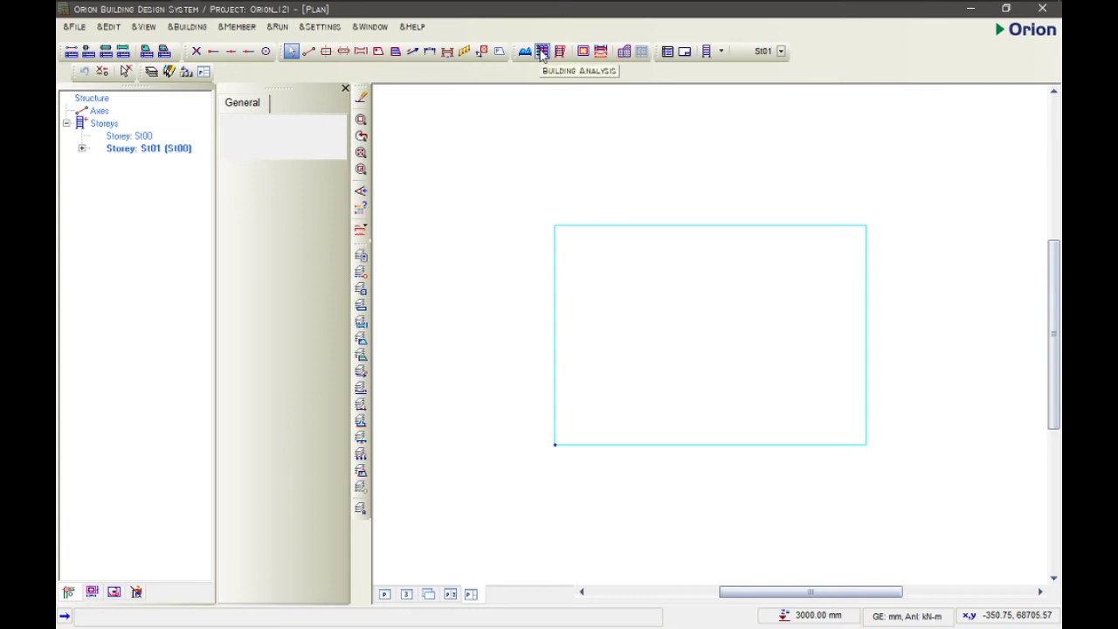
left_click(277, 27)
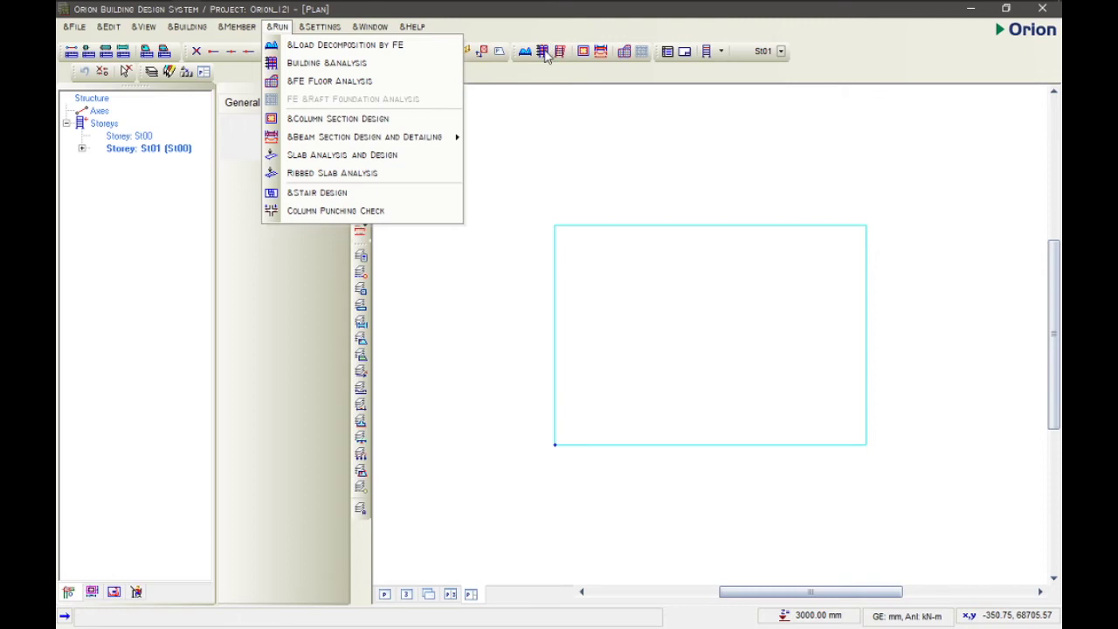
left_click(339, 71)
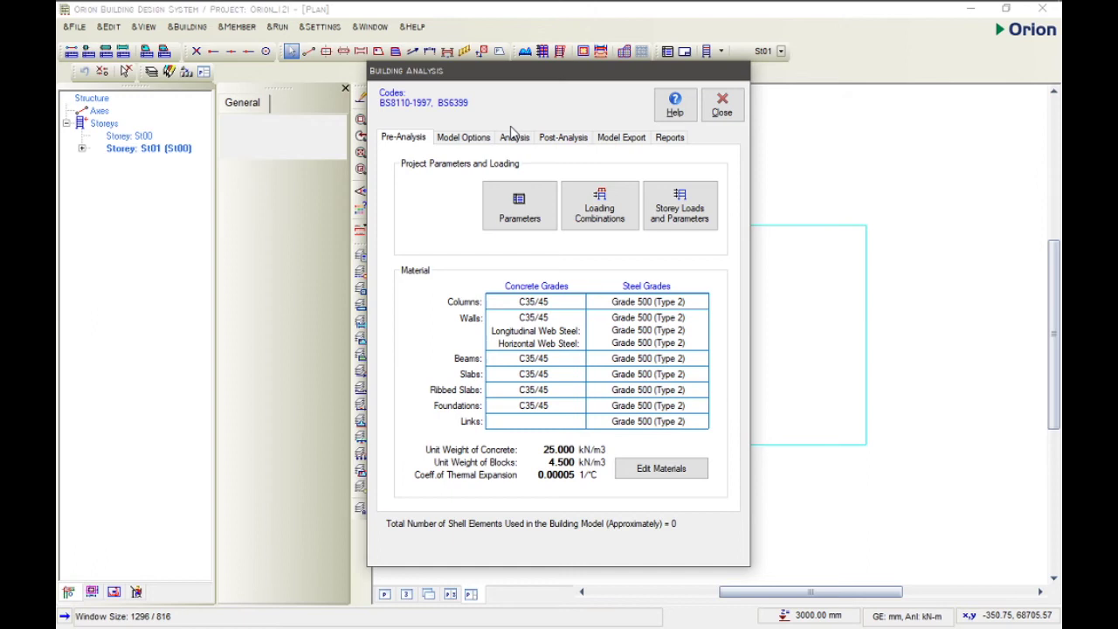
left_click(461, 140)
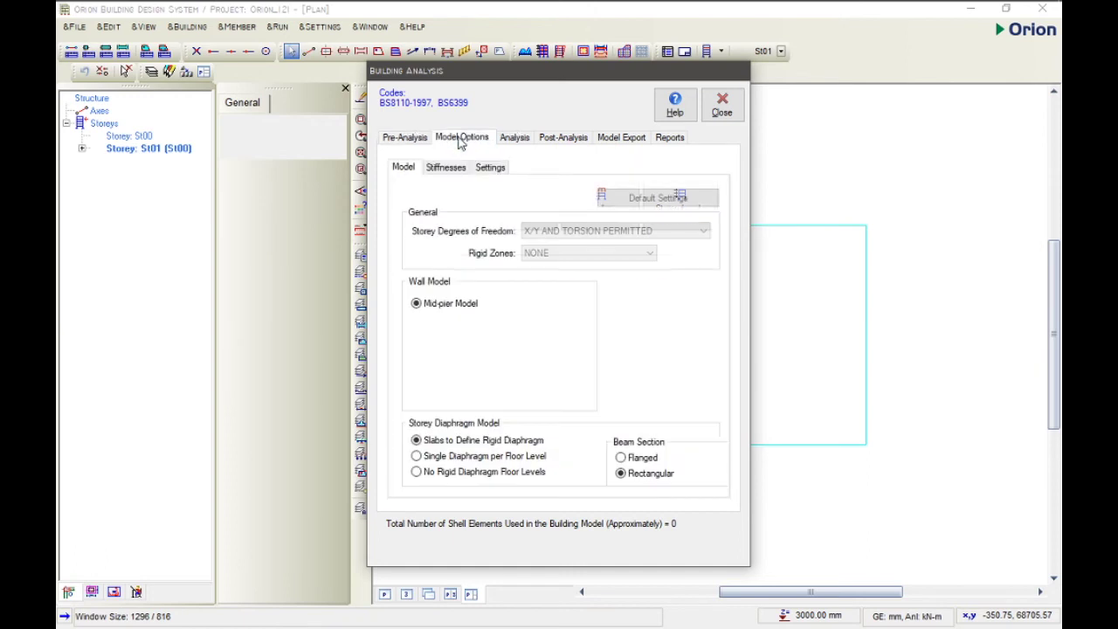
left_click(521, 147)
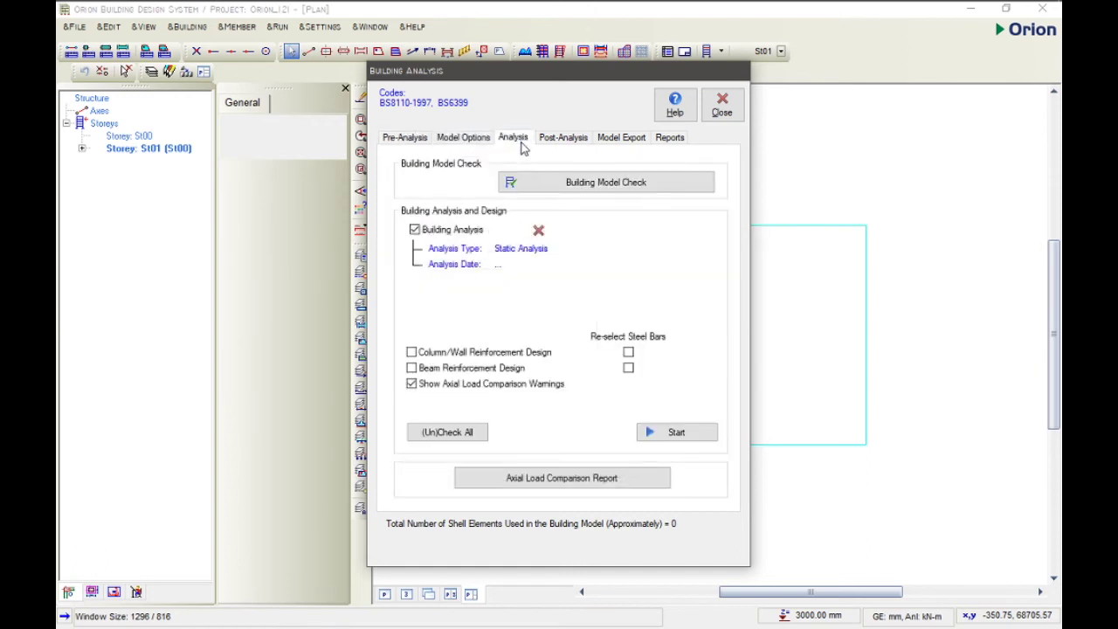
left_click(563, 145)
left_click(617, 145)
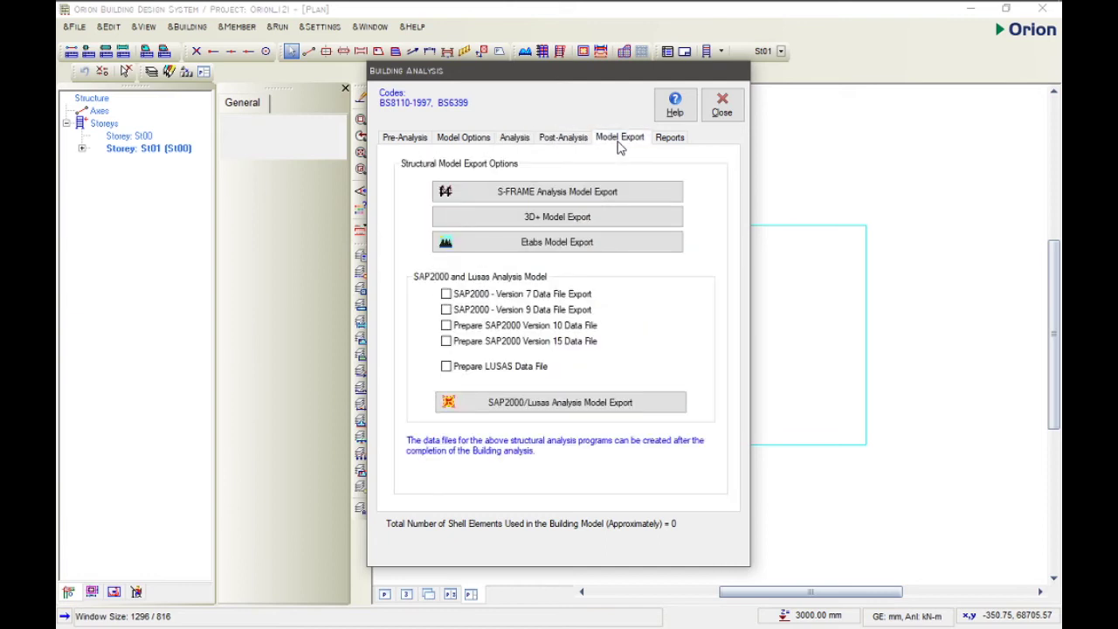
left_click(669, 144)
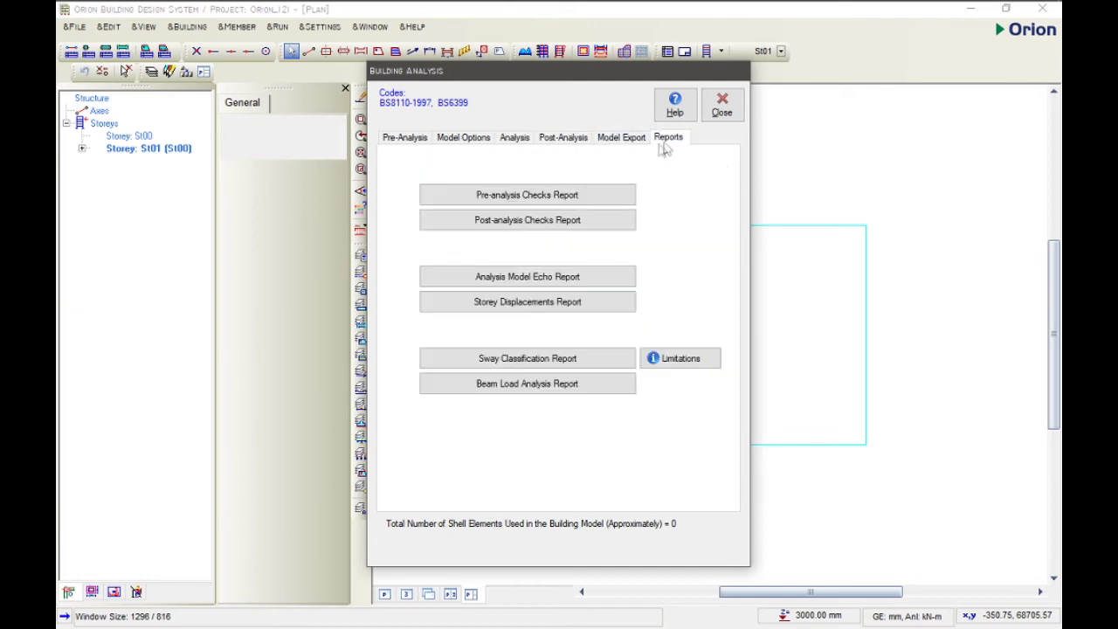
left_click(405, 145)
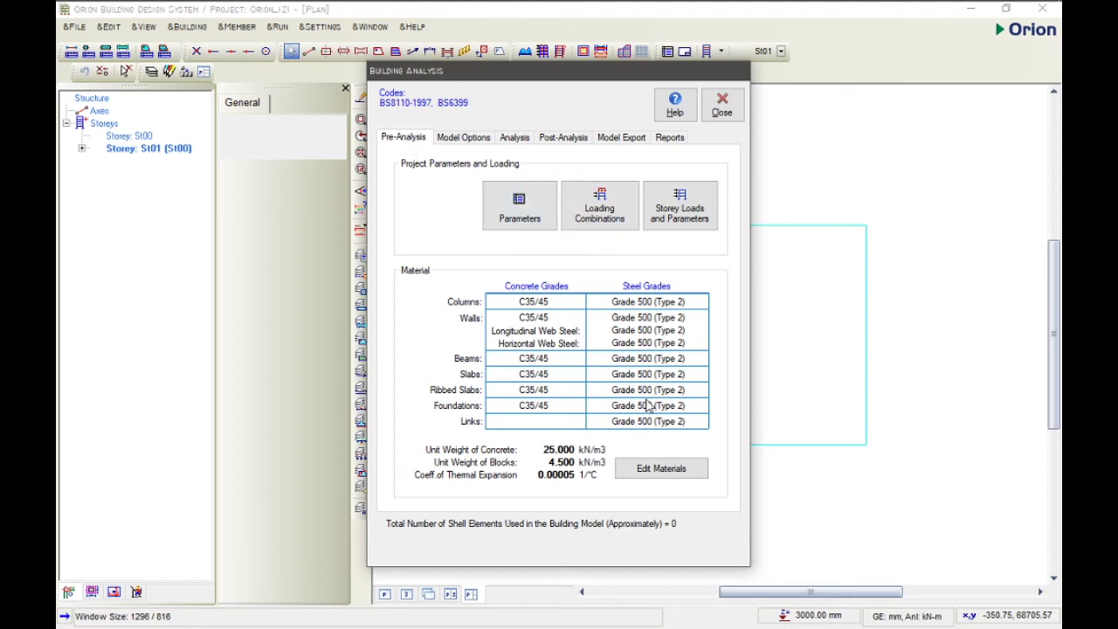
left_click(662, 469)
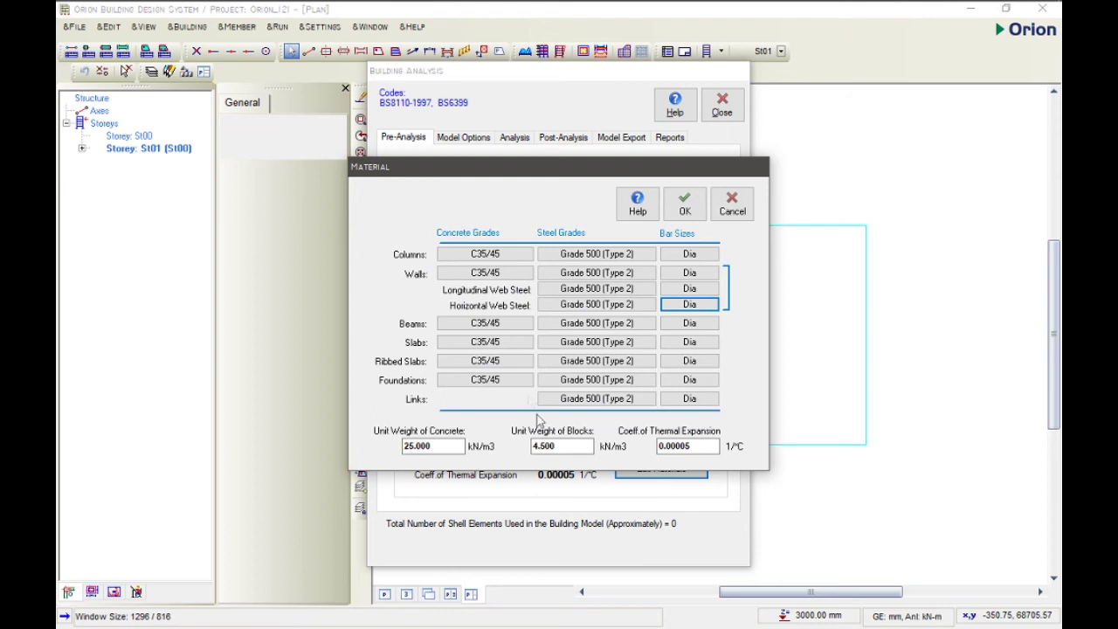
Set the columns concrete grade to C25/30 and apply it to all member types
left_click(524, 255)
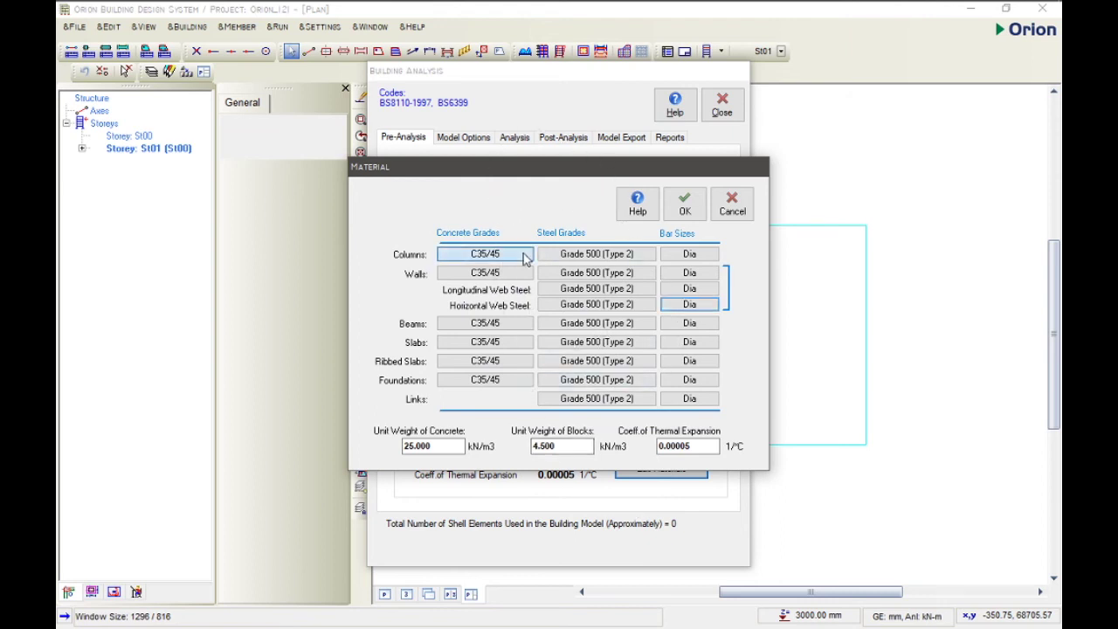
left_click(373, 313)
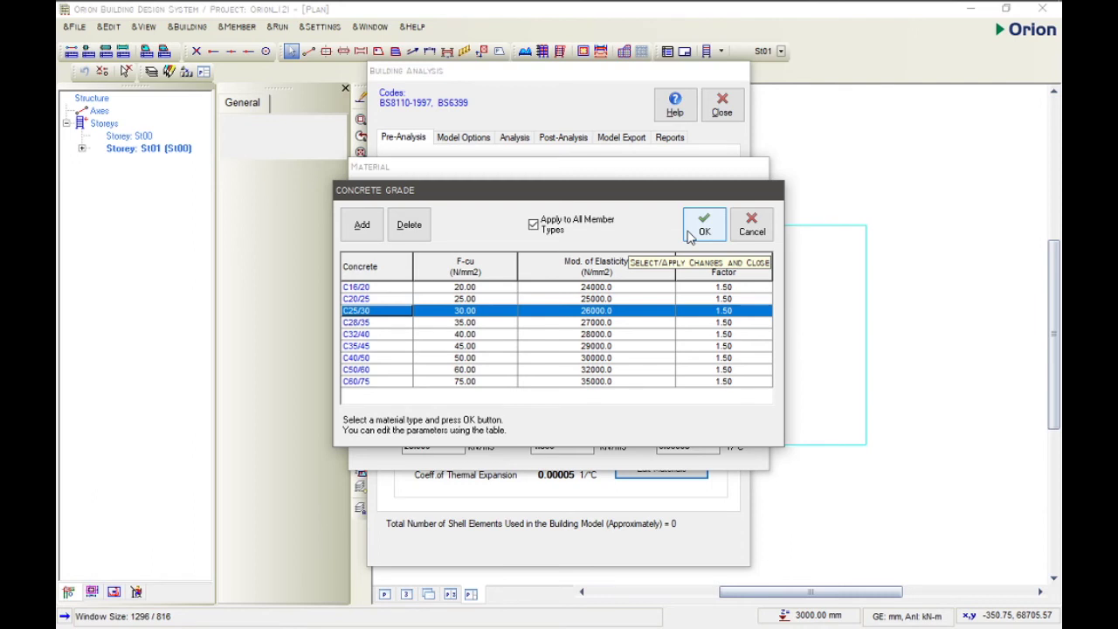
left_click(690, 234)
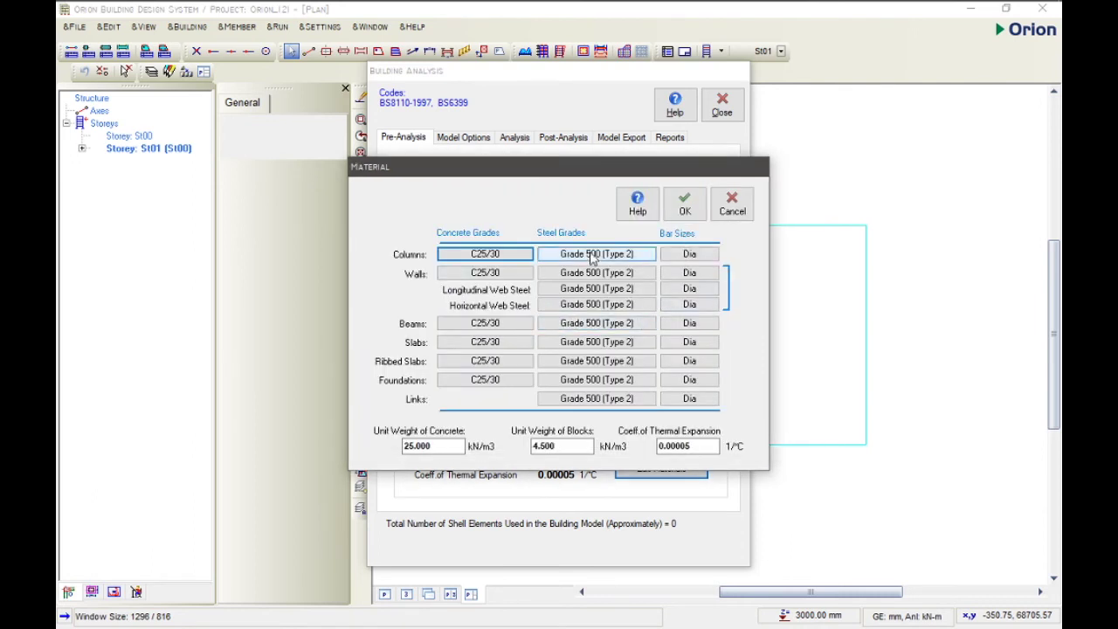
Apply Grade 460 (Type 2) main steel to all member types
left_click(592, 255)
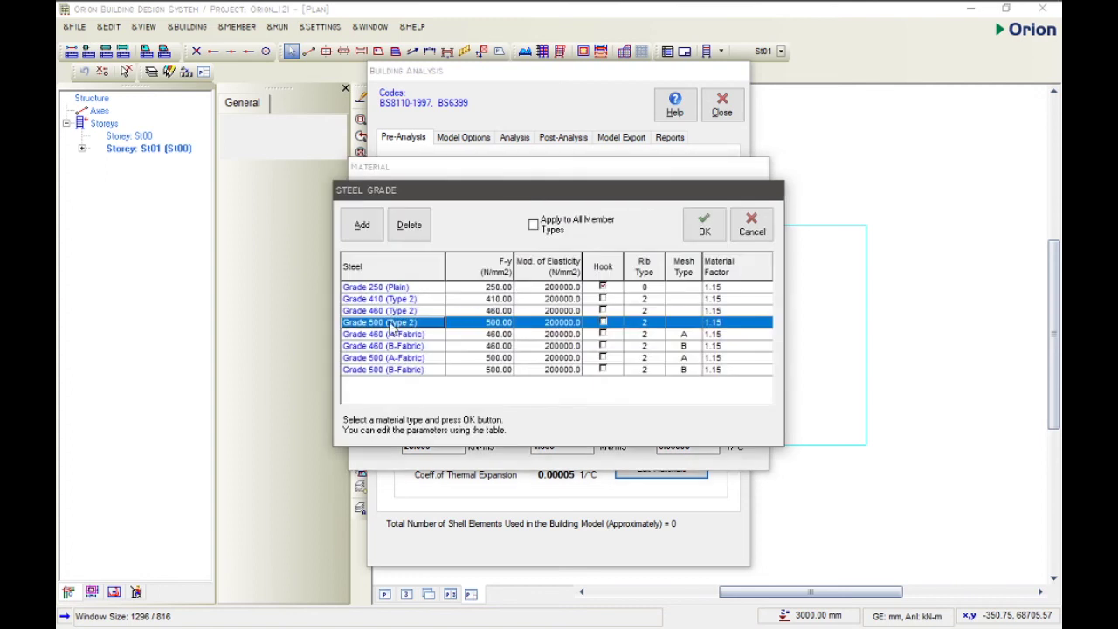
left_click(387, 311)
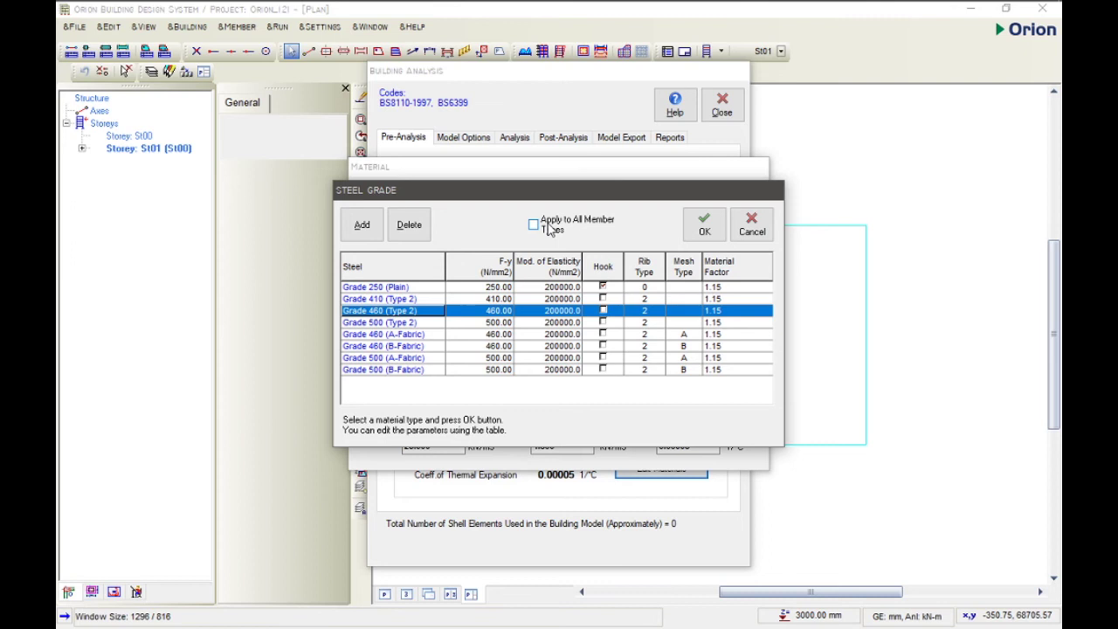
left_click(704, 224)
Set the links steel grade to Grade 410 (Type 2)
left_click(597, 398)
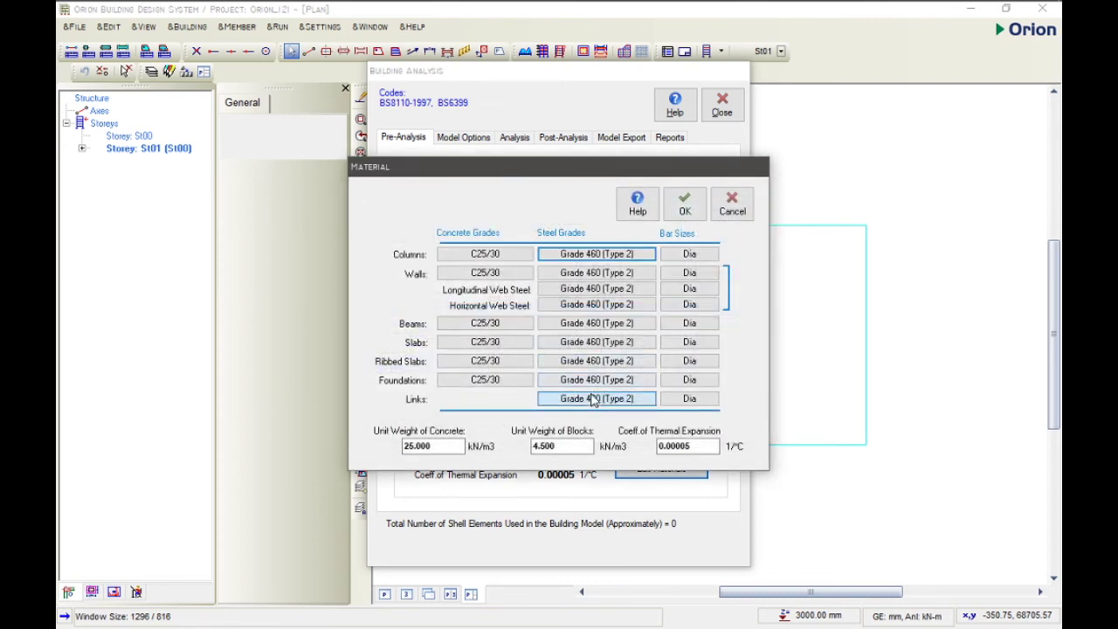
left_click(410, 301)
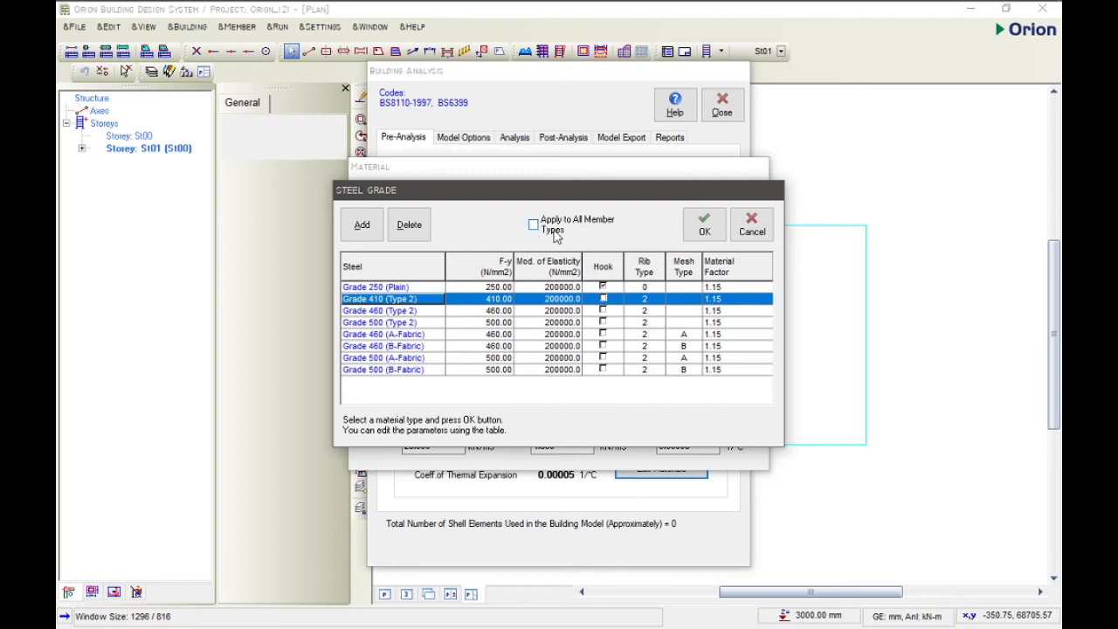
left_click(700, 227)
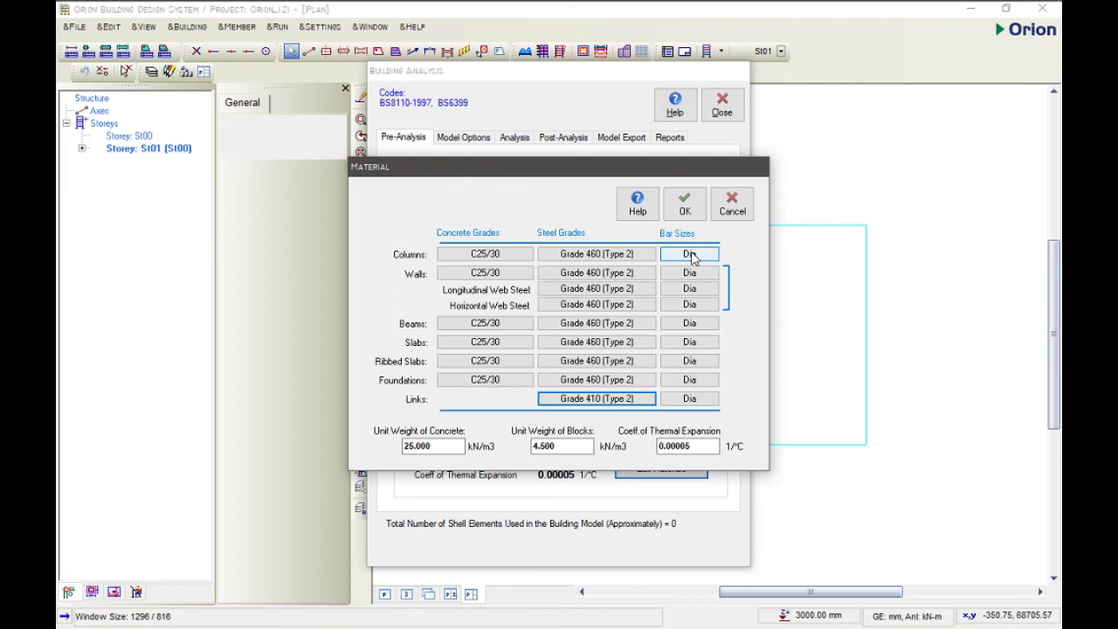
Revise the columns' Grade 460 bar sizes, dropping T10, T20, T25 and T32 and including T40
left_click(690, 254)
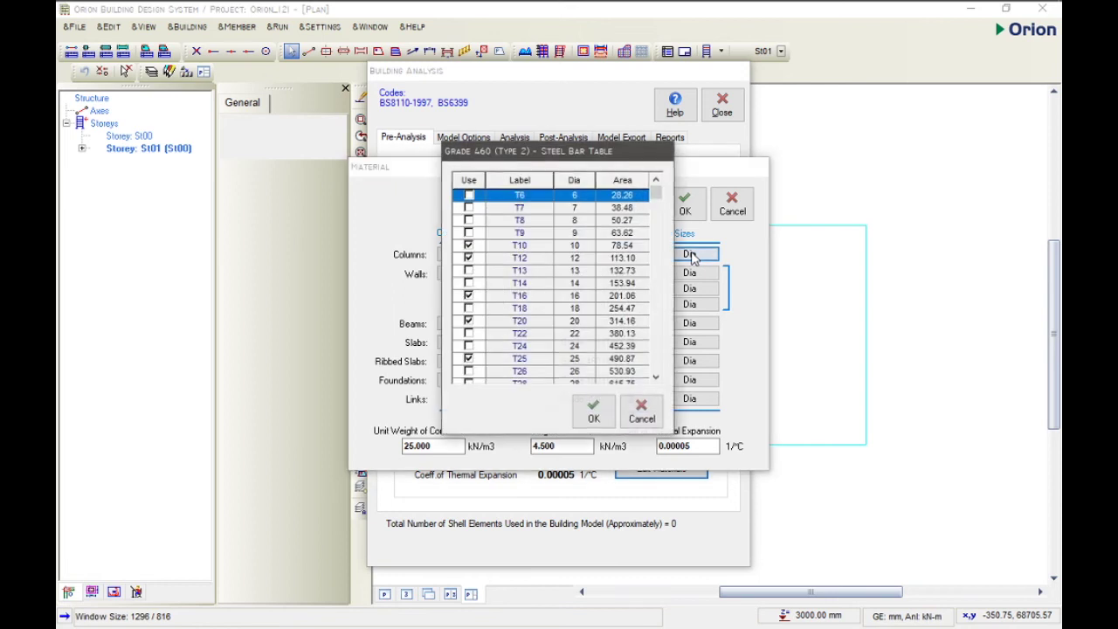
left_click(469, 258)
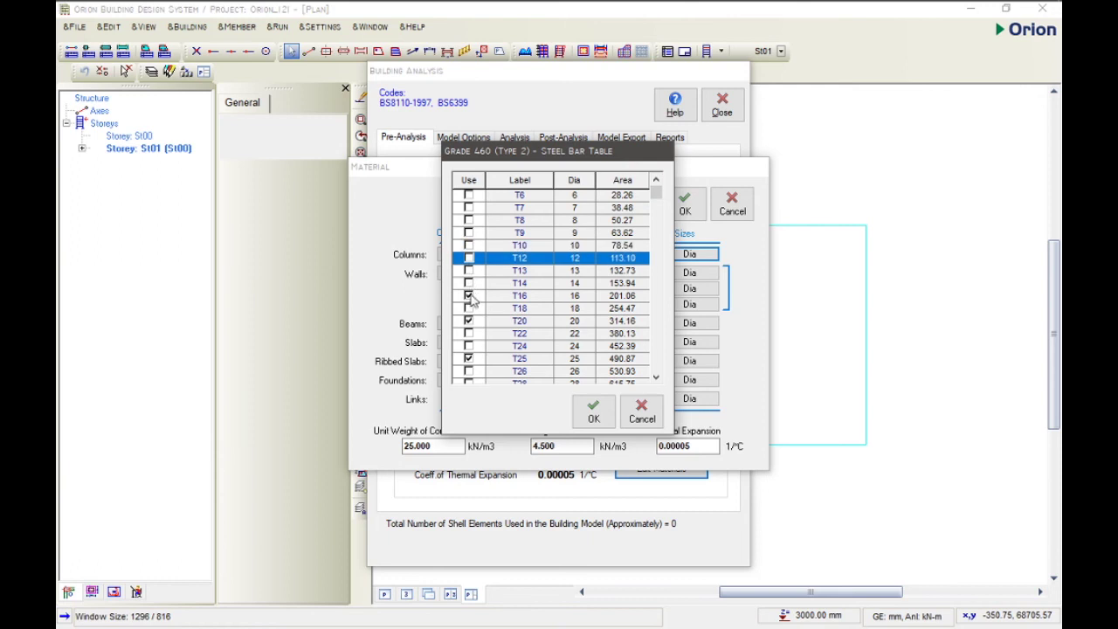
left_click(469, 259)
left_click(470, 259)
left_click(469, 259)
left_click(469, 321)
scroll(476, 350, "down", 1)
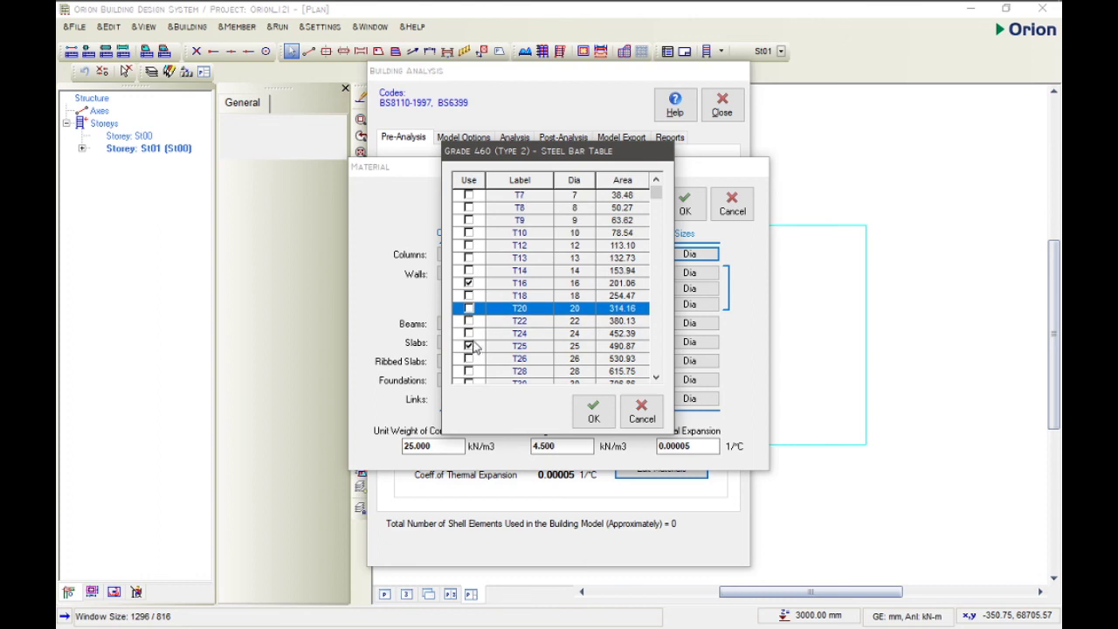
left_click(470, 348)
scroll(472, 354, "down", 1)
left_click(470, 358)
scroll(471, 357, "down", 2)
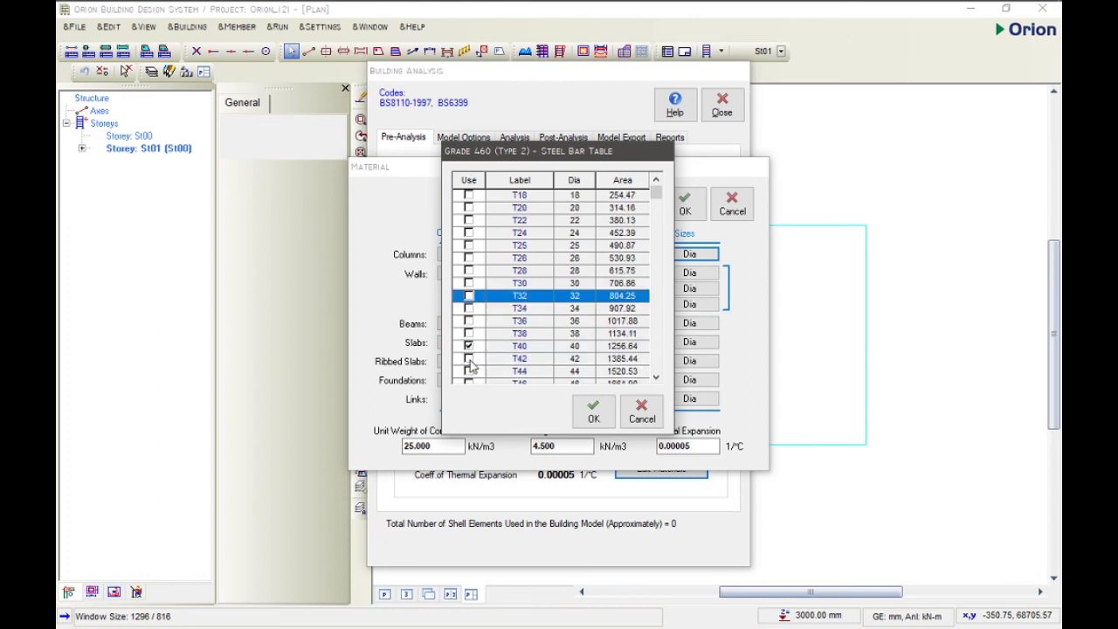
left_click(471, 358)
scroll(472, 358, "down", 2)
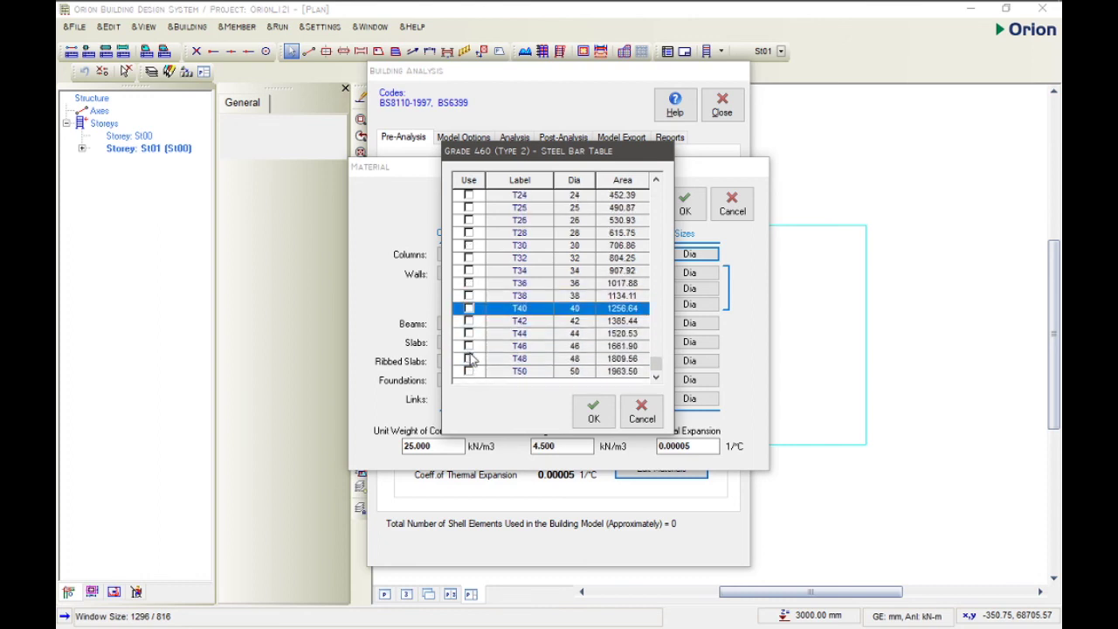
left_click(602, 414)
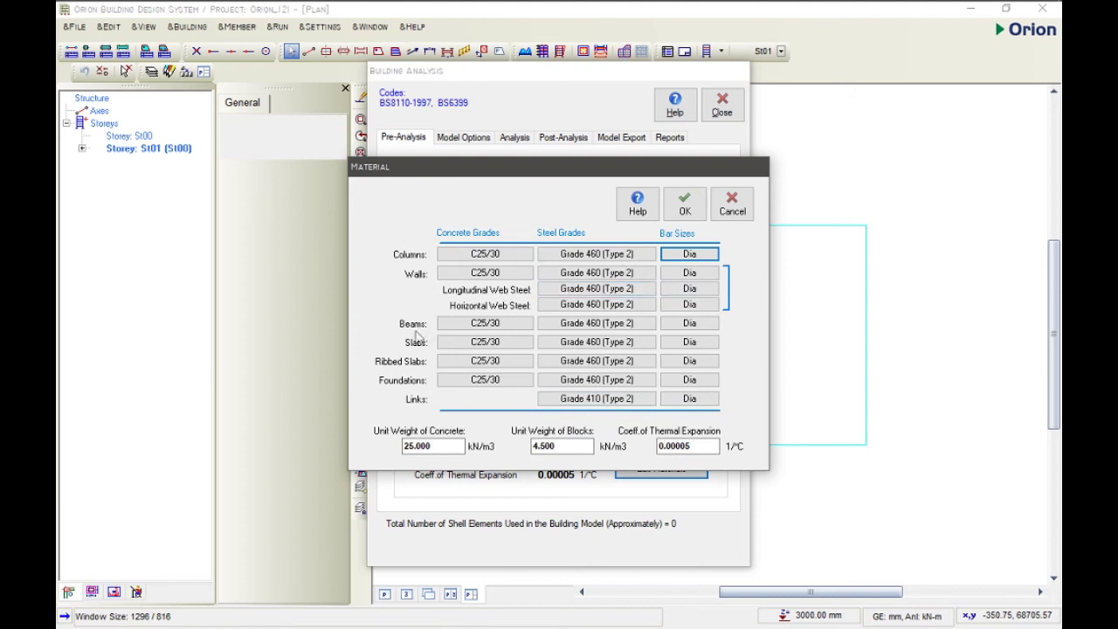
Untick T10, T12, T20, T25 and T32 in the beams' Grade 460 bar sizes
left_click(679, 325)
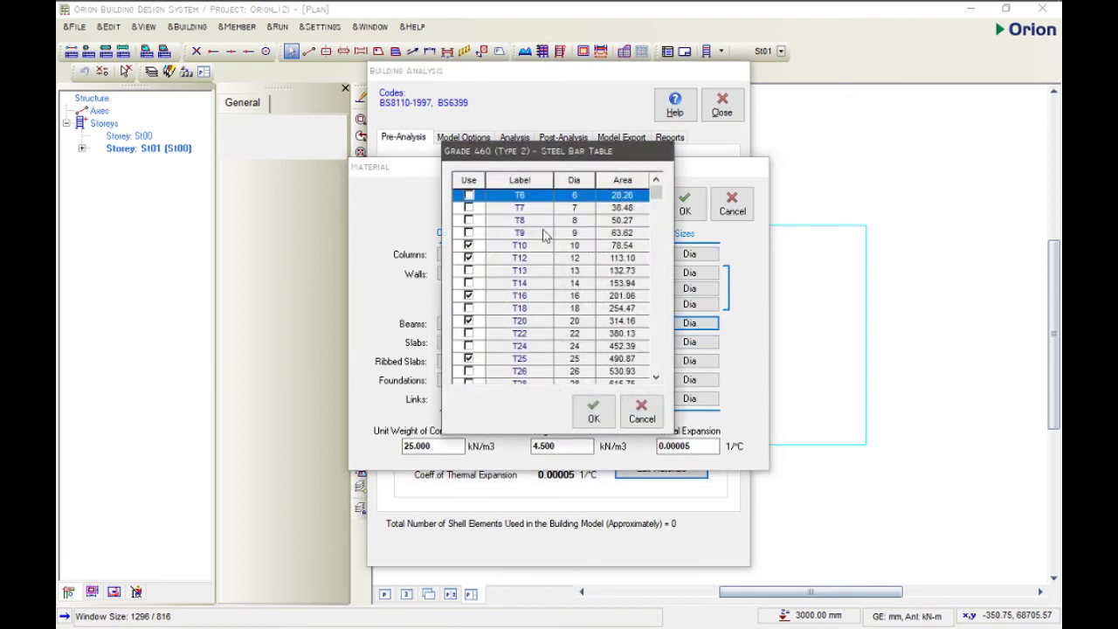
left_click(468, 245)
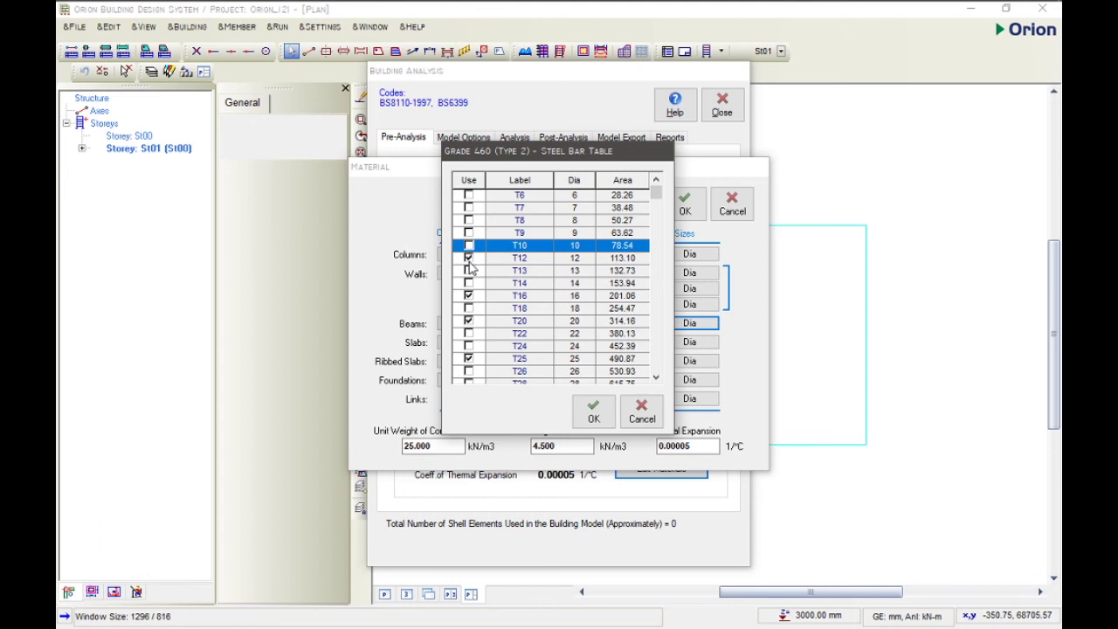
left_click(468, 258)
left_click(468, 296)
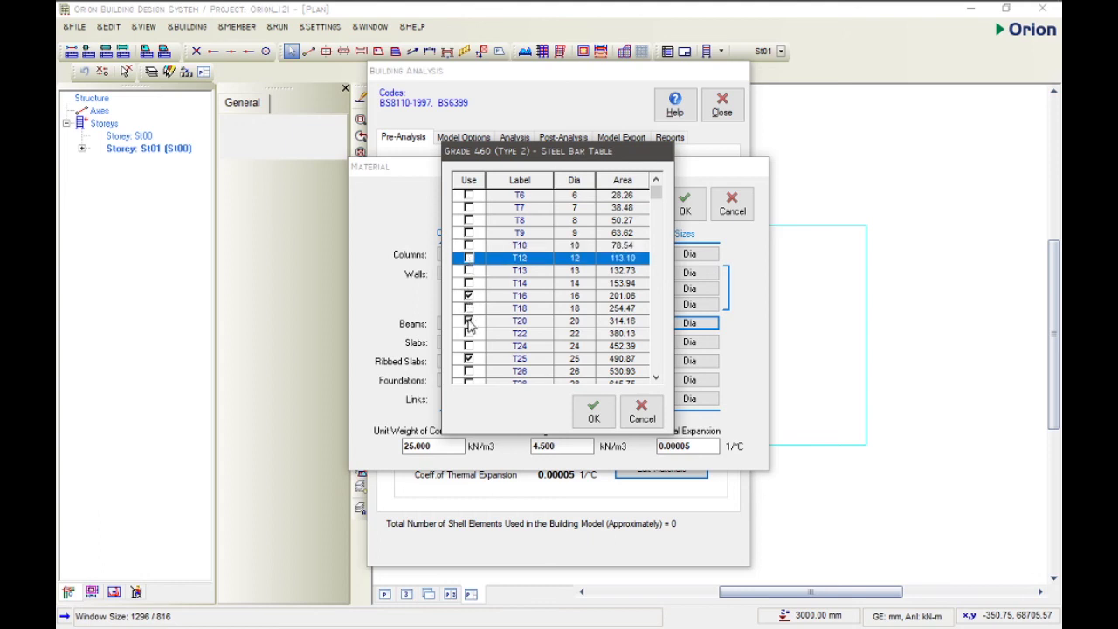
left_click(468, 321)
scroll(469, 323, "down", 1)
left_click(469, 308)
scroll(471, 324, "down", 3)
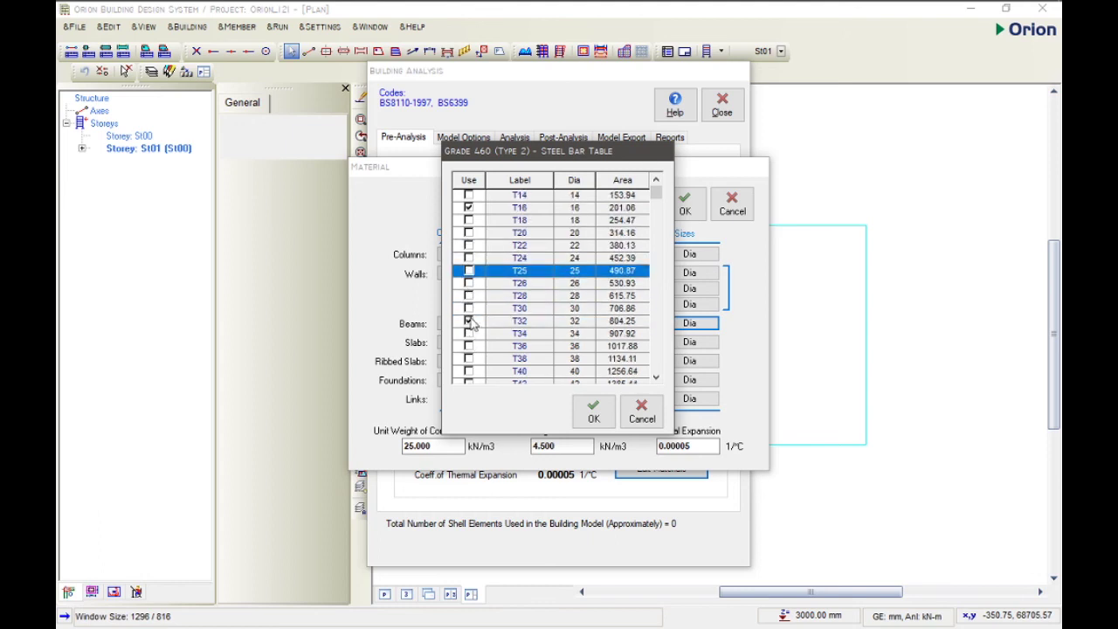
left_click(469, 320)
scroll(477, 337, "down", 5)
left_click(596, 410)
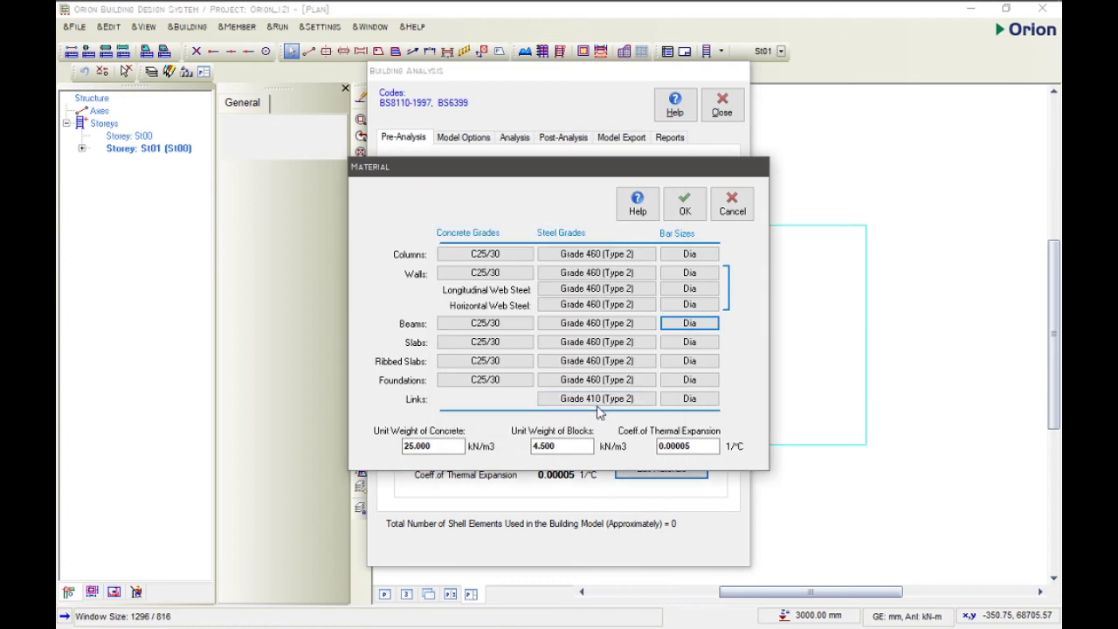
Set slab bars to T12, unticking T7, T9, T16, T20, T25 and T32
left_click(687, 346)
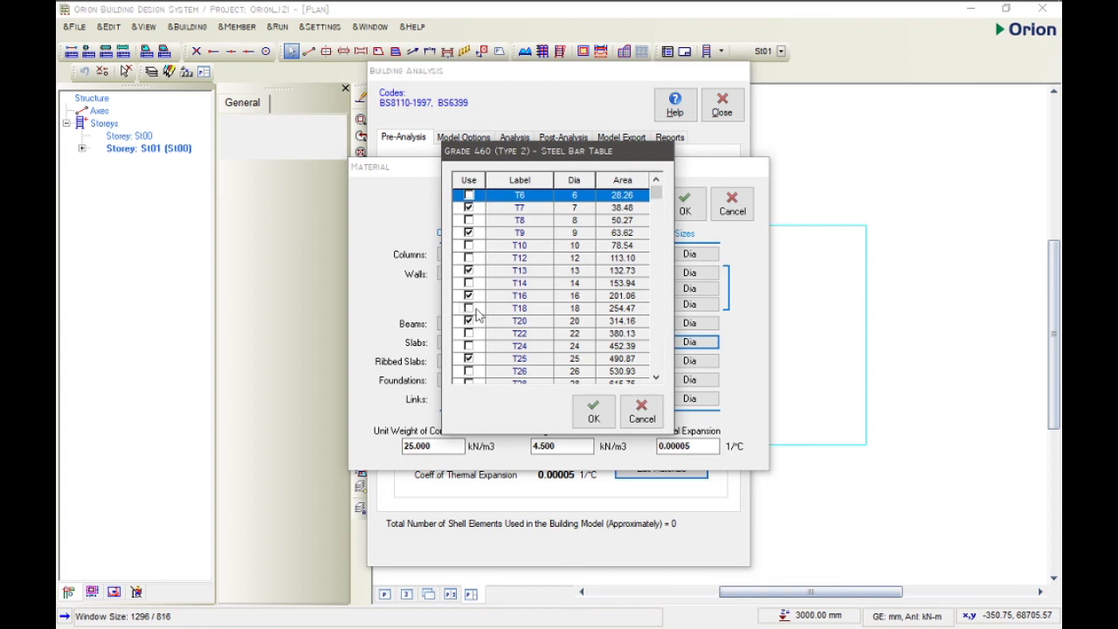
left_click(468, 208)
left_click(468, 232)
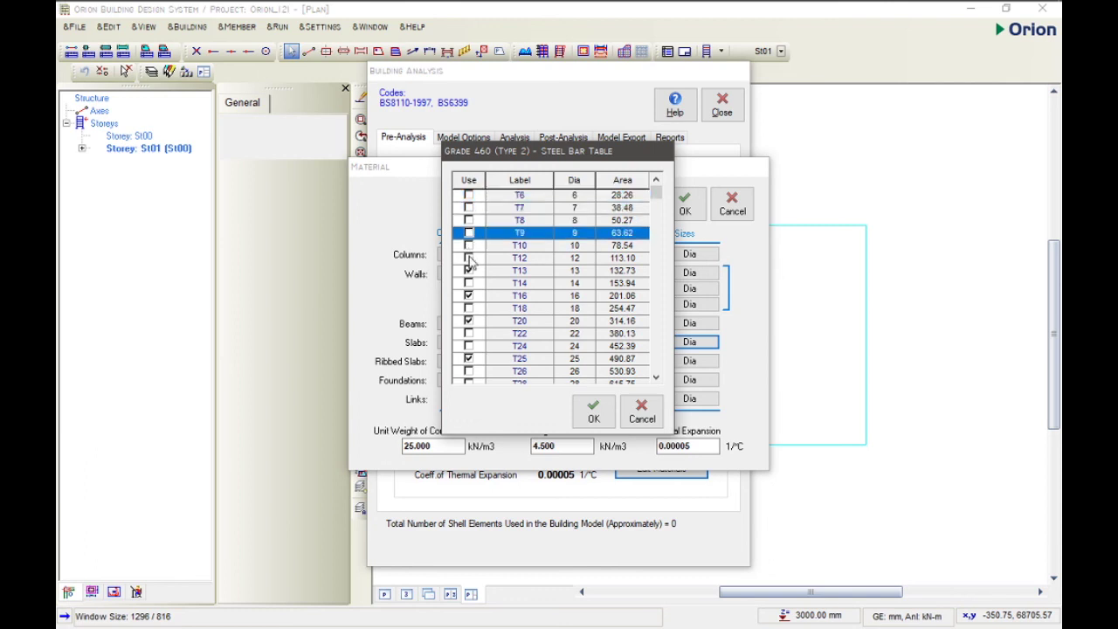
left_click(468, 257)
left_click(469, 295)
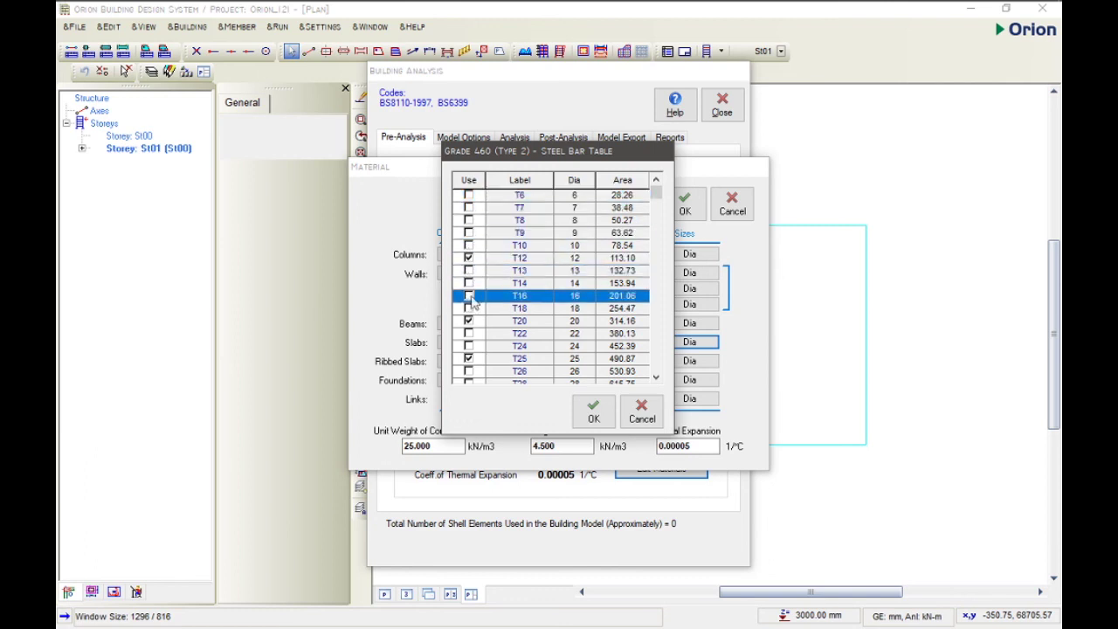
scroll(472, 313, "down", 1)
left_click(469, 310)
scroll(470, 315, "down", 3)
left_click(470, 311)
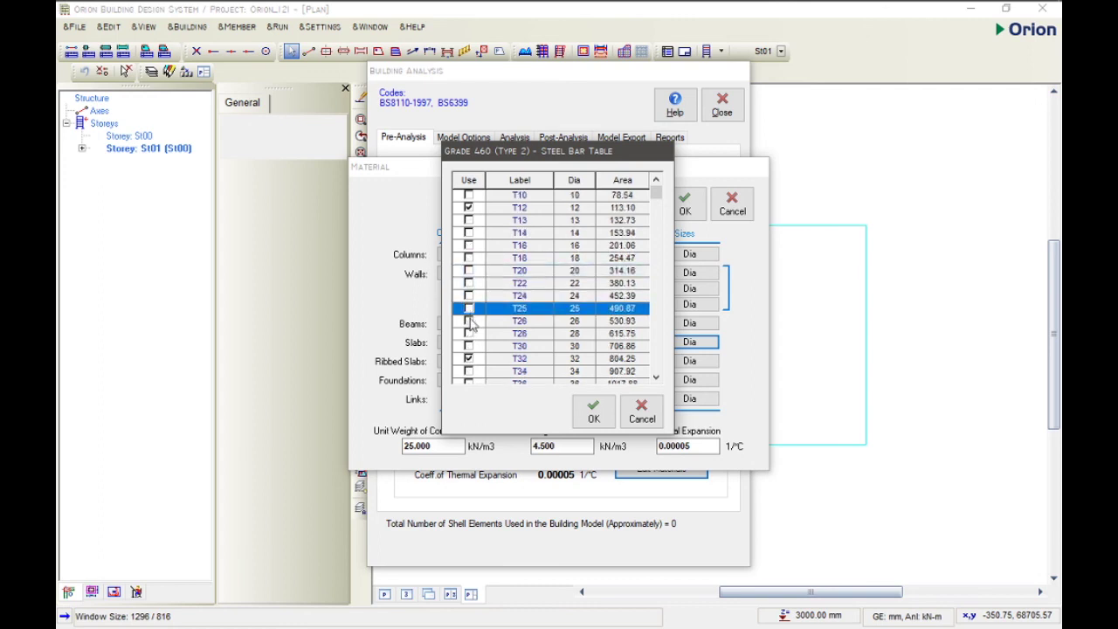
scroll(472, 322, "down", 1)
left_click(469, 345)
scroll(472, 345, "down", 4)
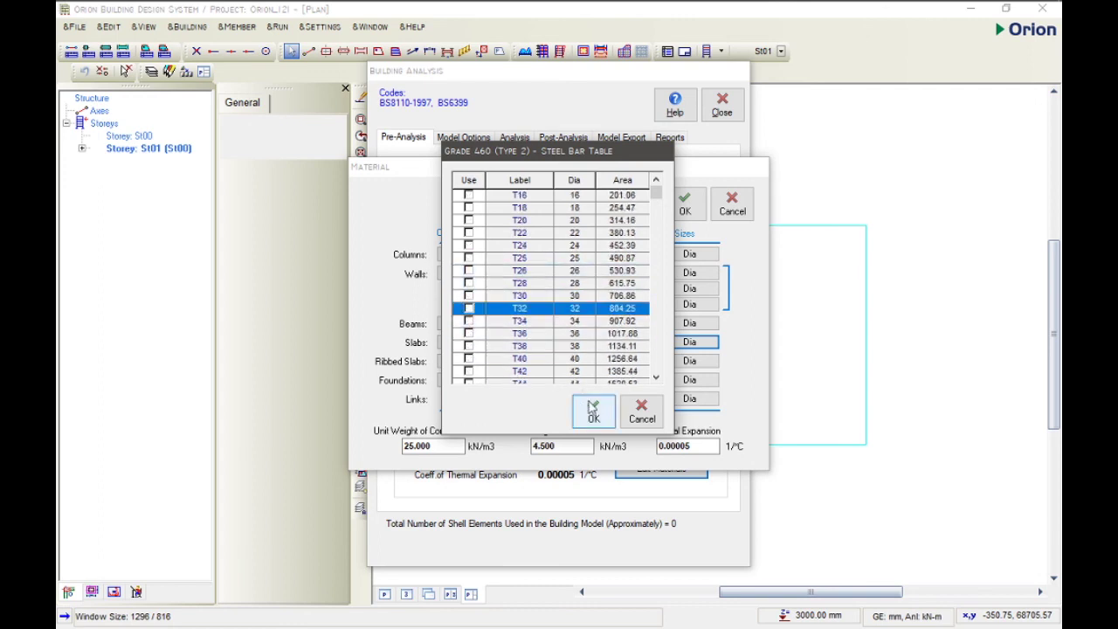
scroll(556, 367, "down", 3)
left_click(594, 409)
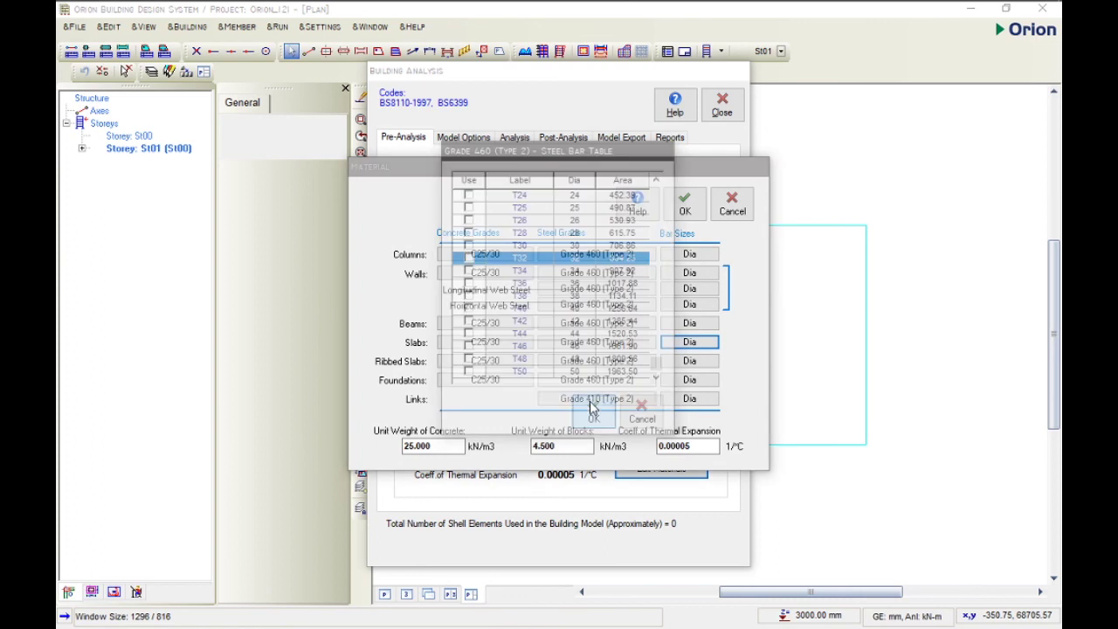
Set foundation bars to T12, unticking T13, T16, T20, T25 and T32
left_click(689, 380)
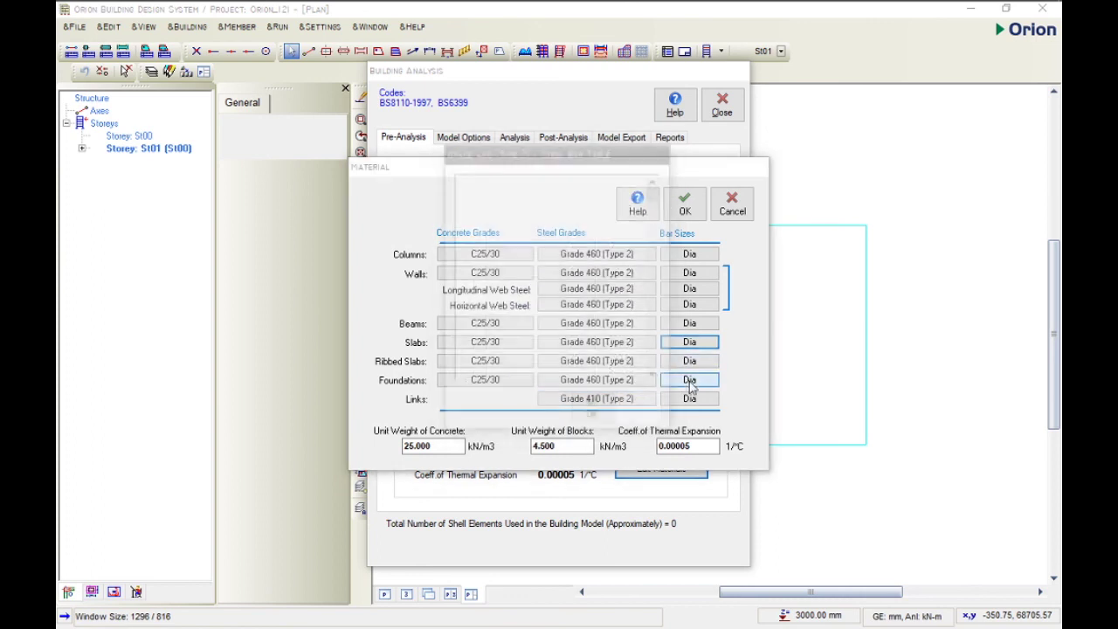
left_click(468, 258)
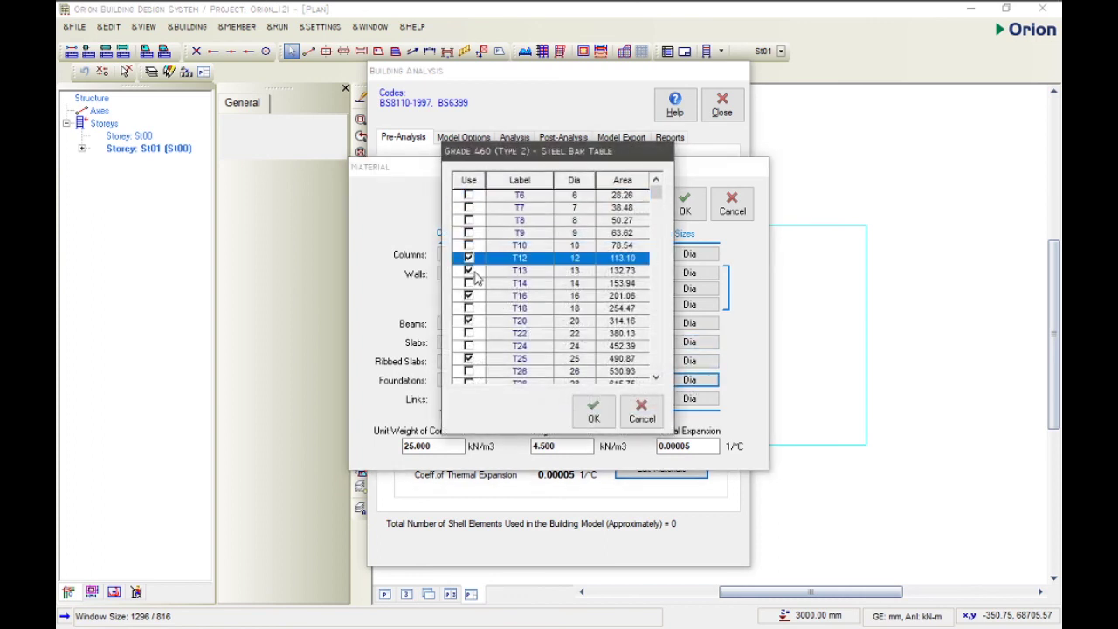
left_click(469, 271)
left_click(469, 295)
scroll(470, 288, "down", 2)
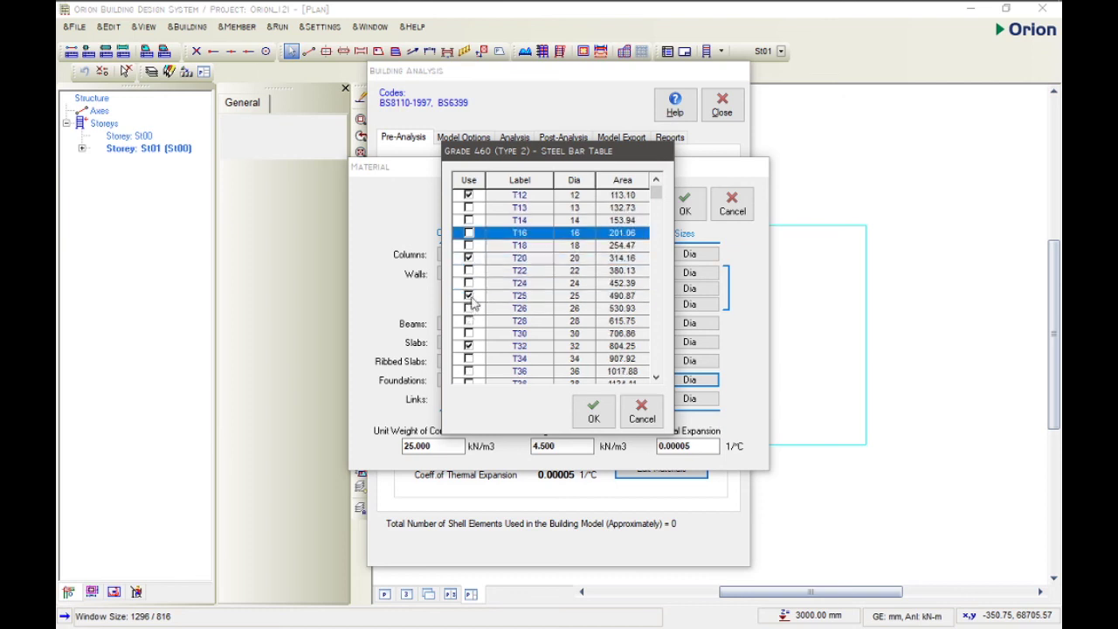
left_click(468, 257)
left_click(469, 295)
scroll(472, 301, "down", 1)
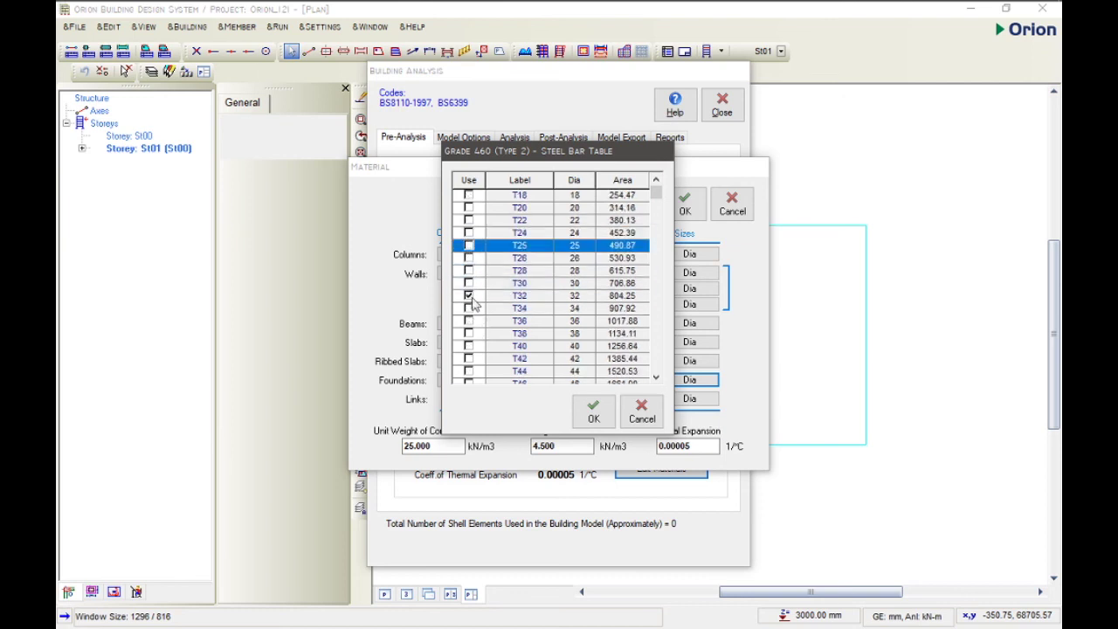
left_click(469, 295)
scroll(469, 319, "down", 1)
left_click(593, 408)
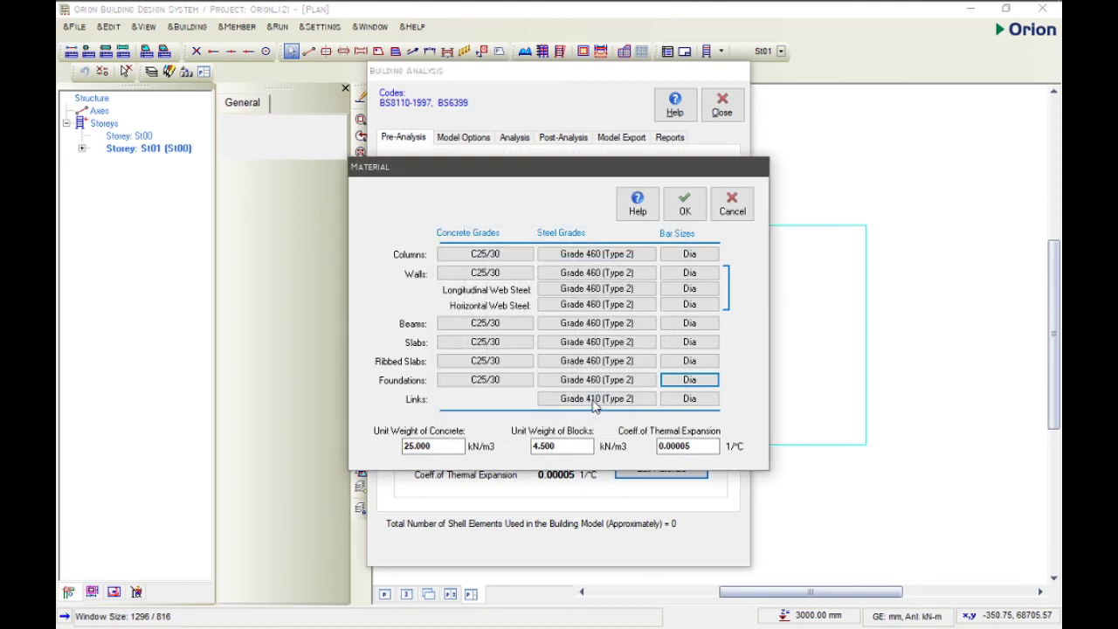
In the Grade 410 link bar sizes, untick Y8, Y9, Y13 and Y18, keeping Y10
left_click(688, 400)
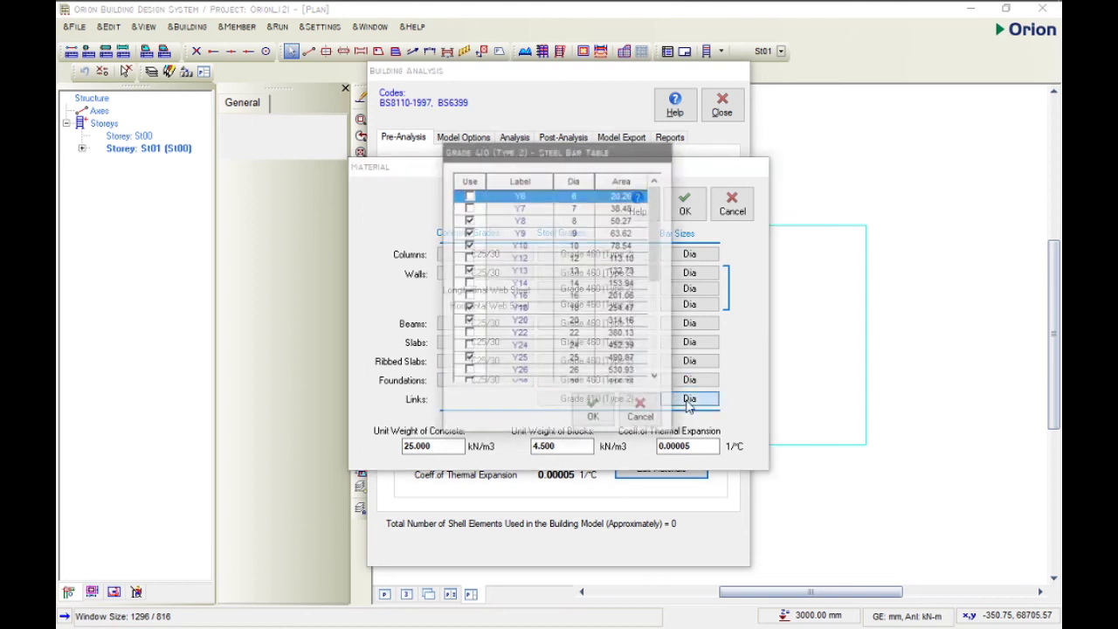
left_click(470, 220)
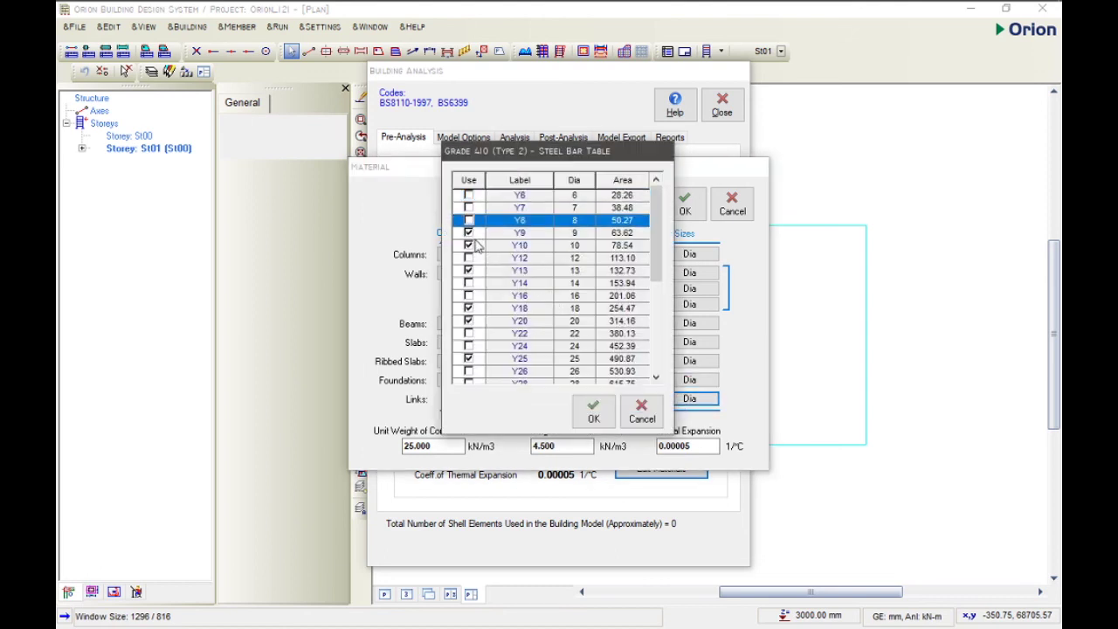
left_click(469, 232)
left_click(469, 246)
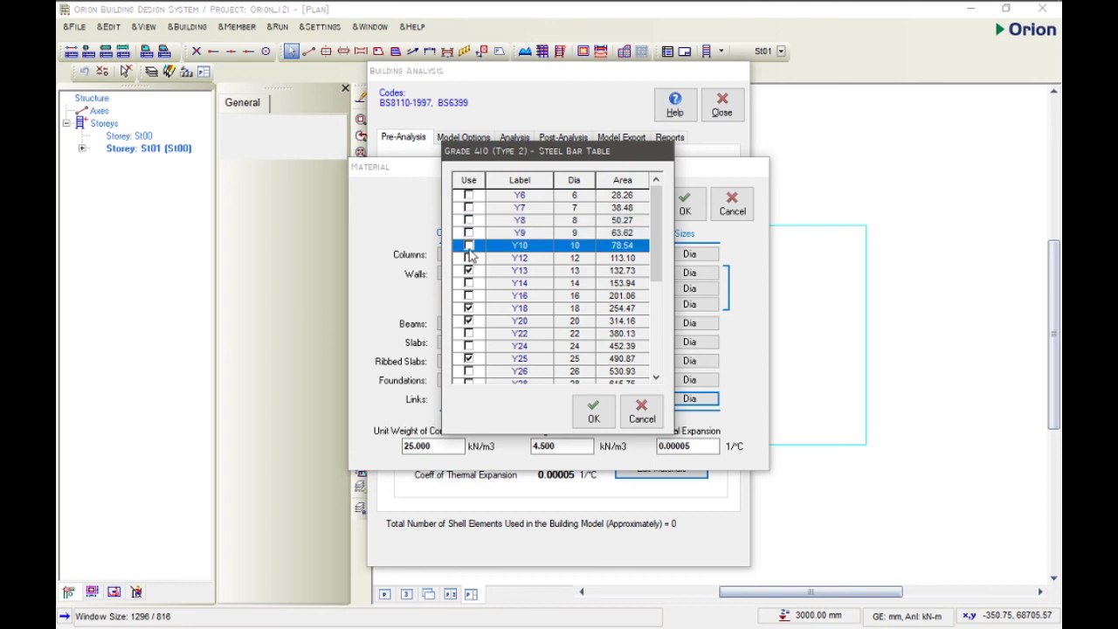
left_click(469, 259)
left_click(470, 271)
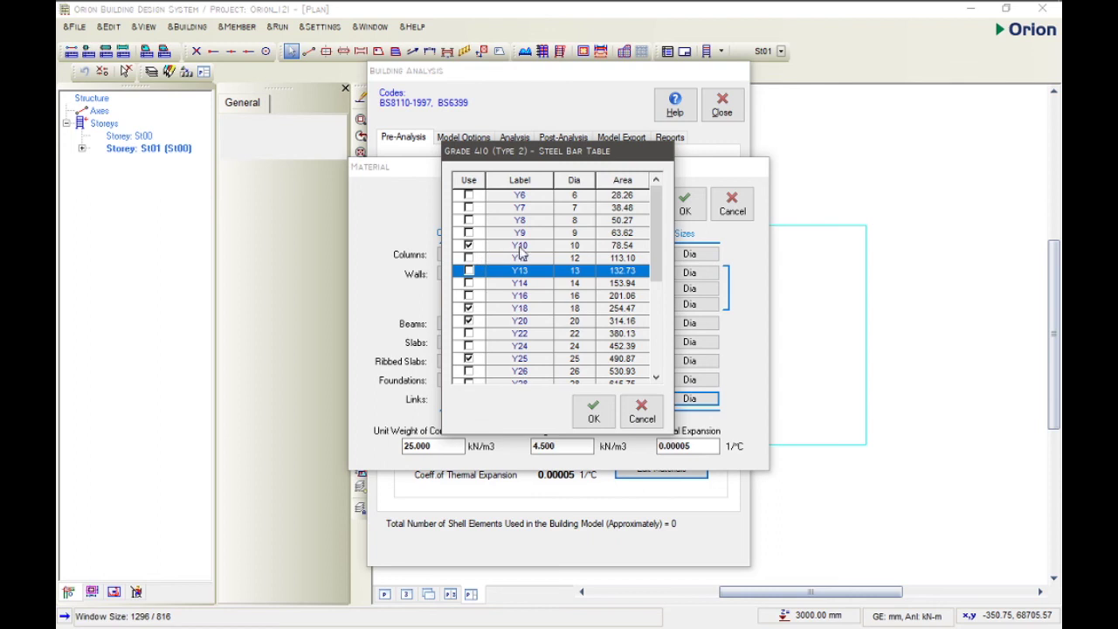
left_click(469, 309)
Untick links Y20, Y25 and Y32, then save the materials and close Building Analysis
scroll(472, 313, "down", 2)
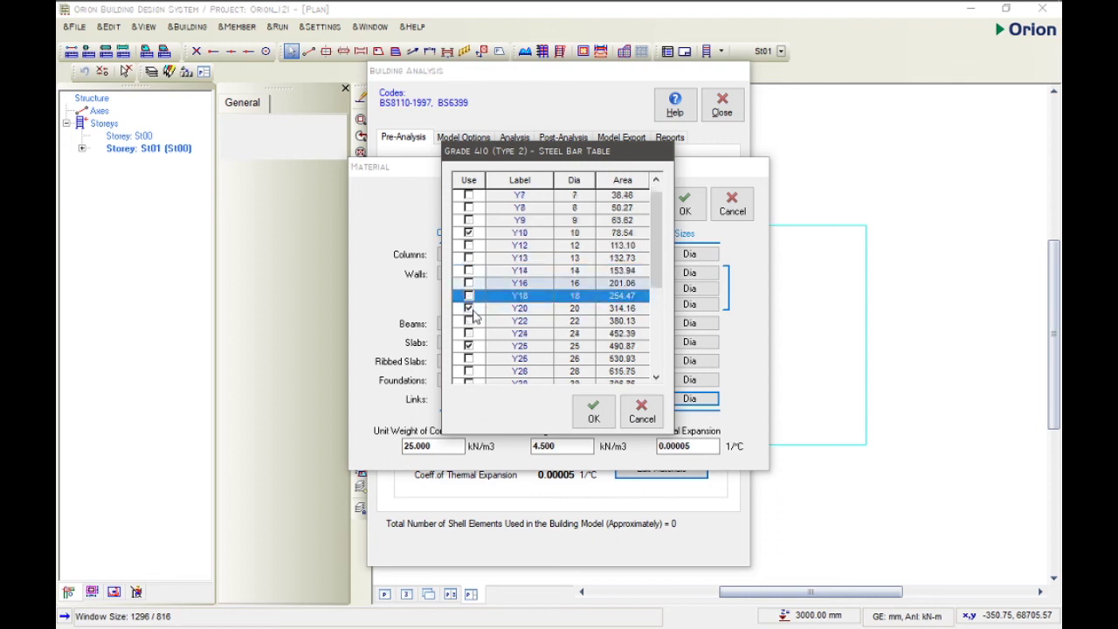
left_click(469, 296)
left_click(472, 335)
scroll(474, 338, "down", 4)
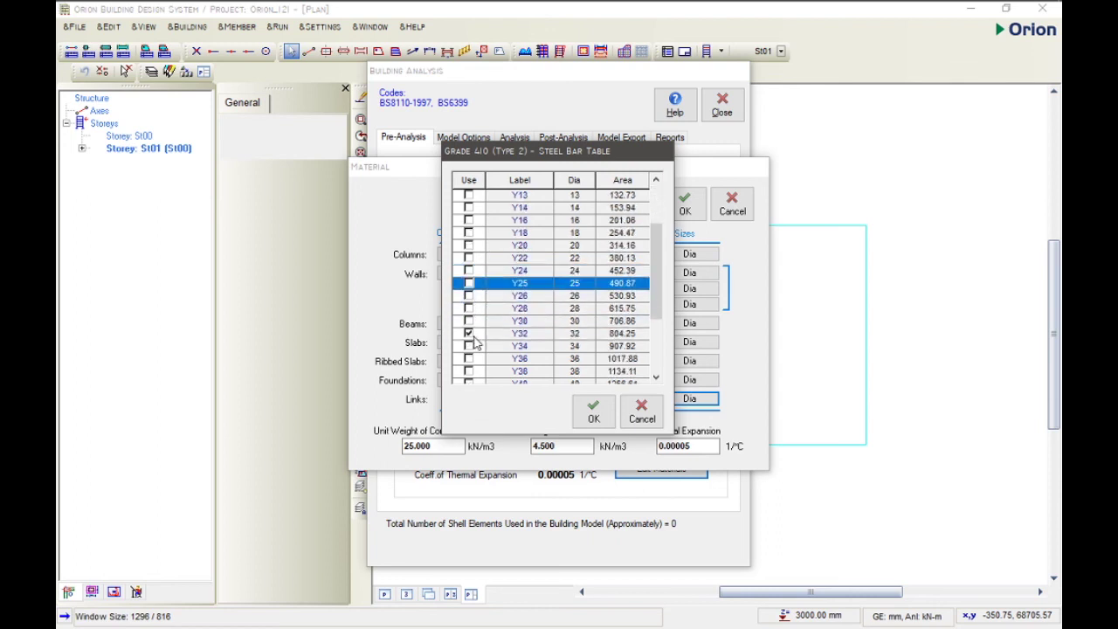
left_click(476, 336)
scroll(481, 345, "down", 6)
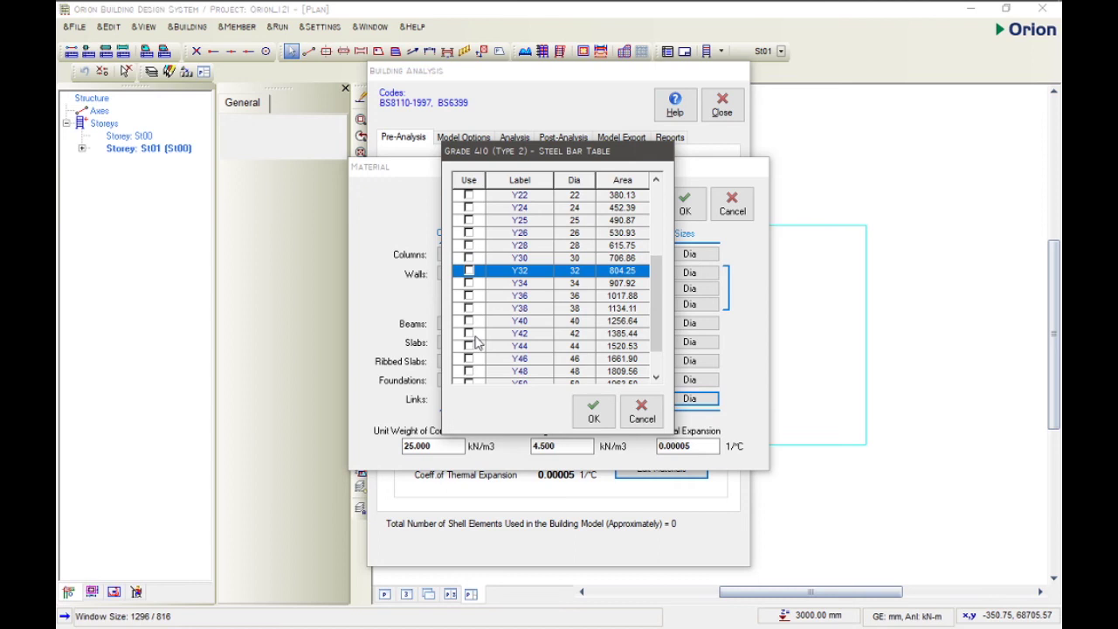
left_click(593, 410)
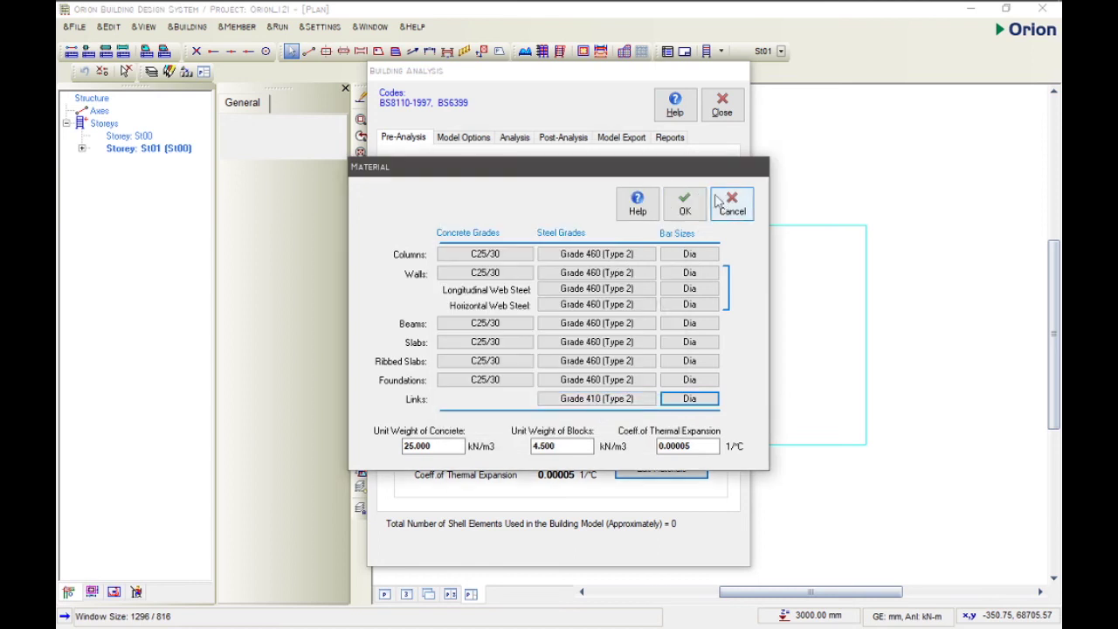
left_click(685, 204)
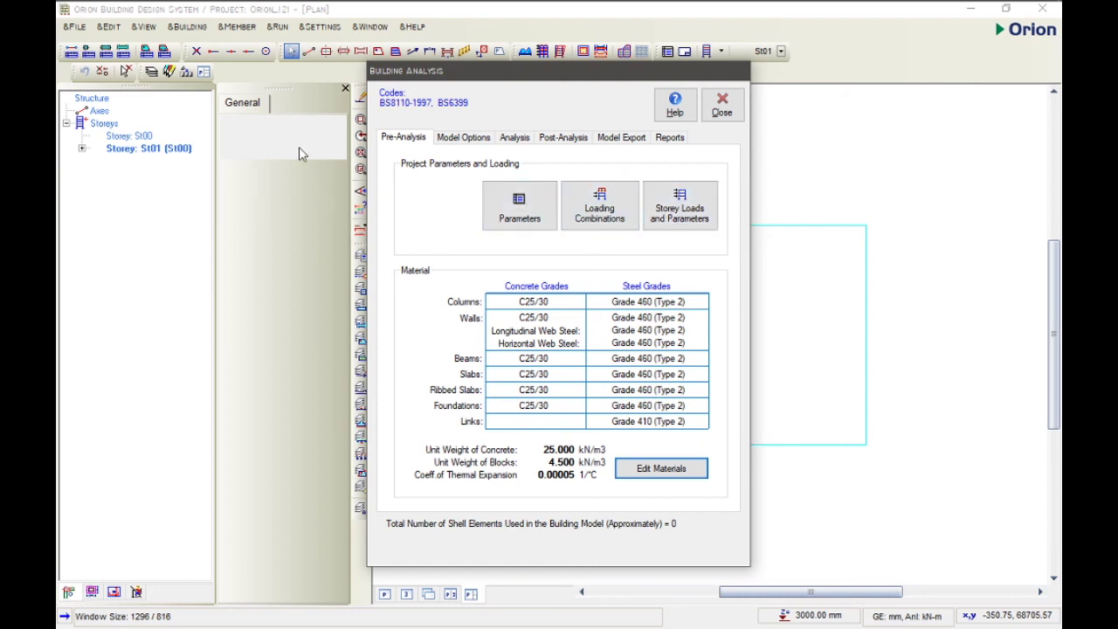
left_click(736, 109)
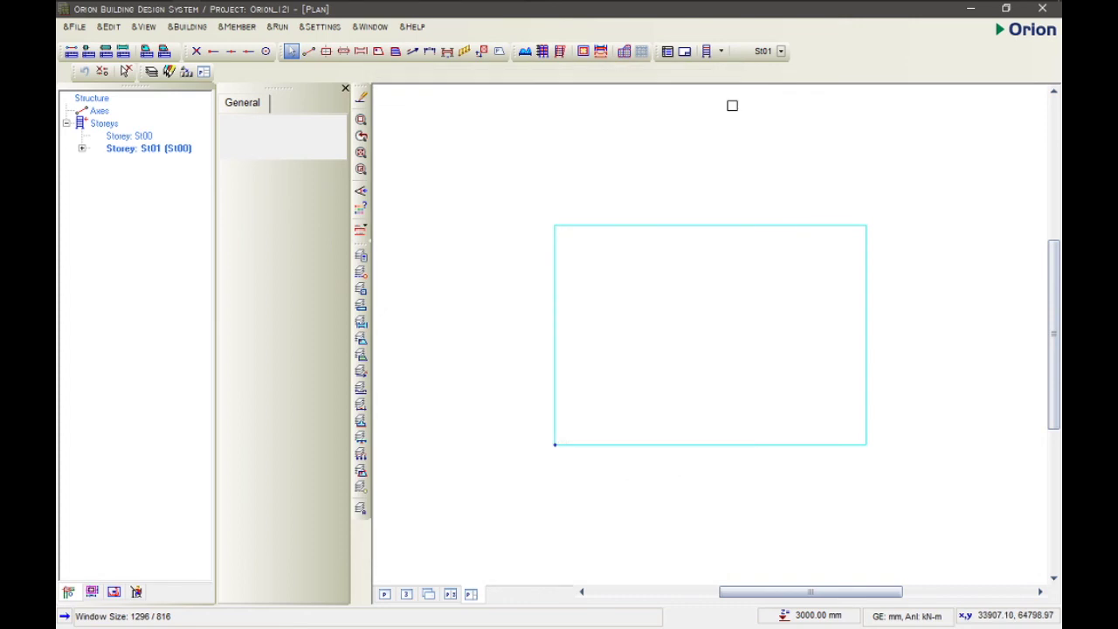